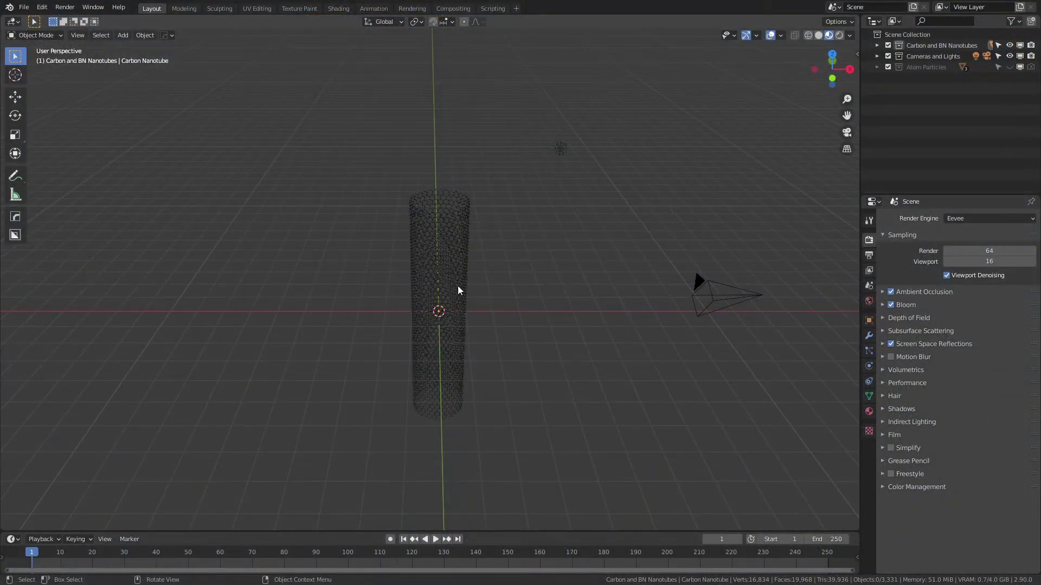
- Expand the Carbon and BN Nanotubes and the Cameras and Lights collections in the Outliner
{"action": "left_click", "coordinate": [876, 45]}
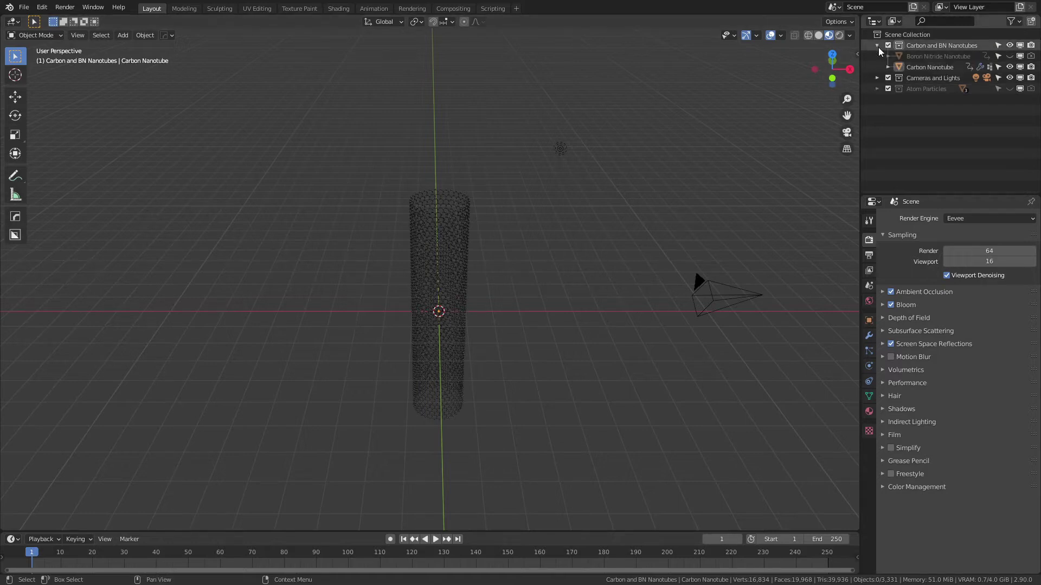
{"action": "left_click", "coordinate": [877, 78]}
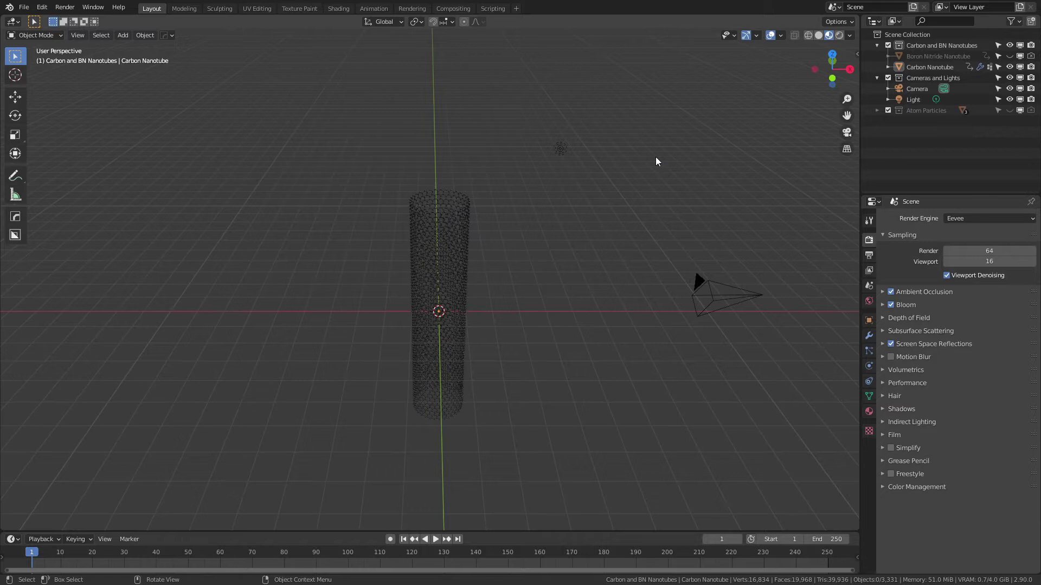
- Zoom and orbit around the tube, then hide the Carbon Nanotube with its eye icon
{"action": "scroll", "coordinate": [499, 309], "scroll_direction": "up", "scroll_amount": 3}
{"action": "scroll", "coordinate": [500, 309], "scroll_direction": "up", "scroll_amount": 3}
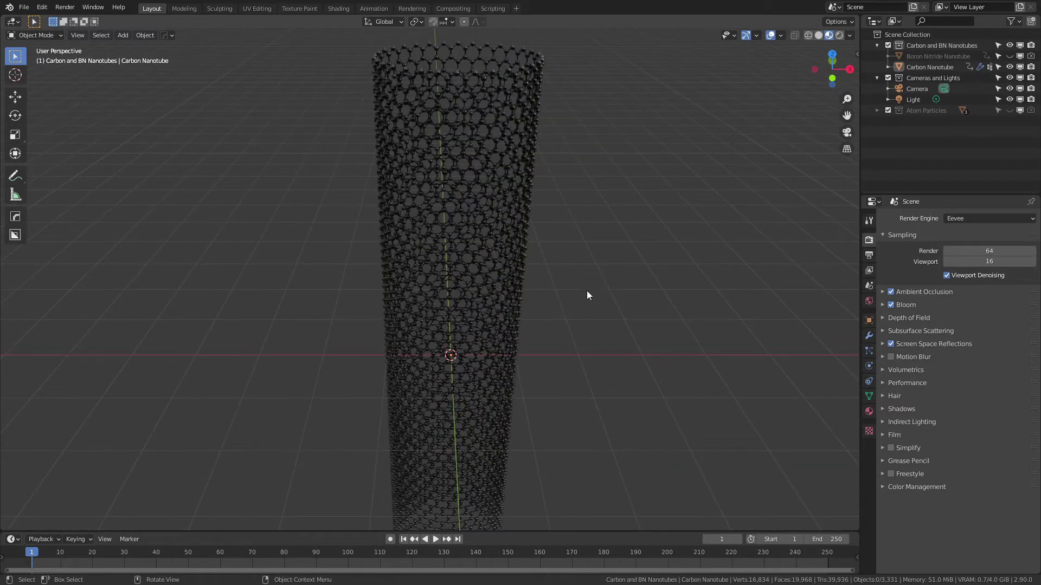
{"action": "middle_click_drag", "start_coordinate": [587, 293], "coordinate": [473, 223]}
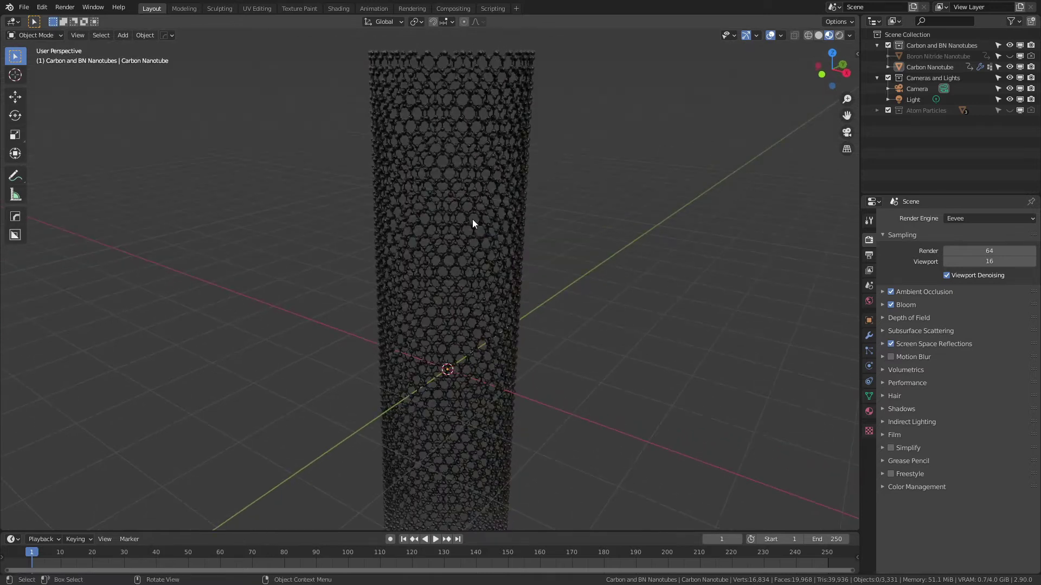
{"action": "left_click", "coordinate": [473, 220]}
{"action": "left_click", "coordinate": [616, 230]}
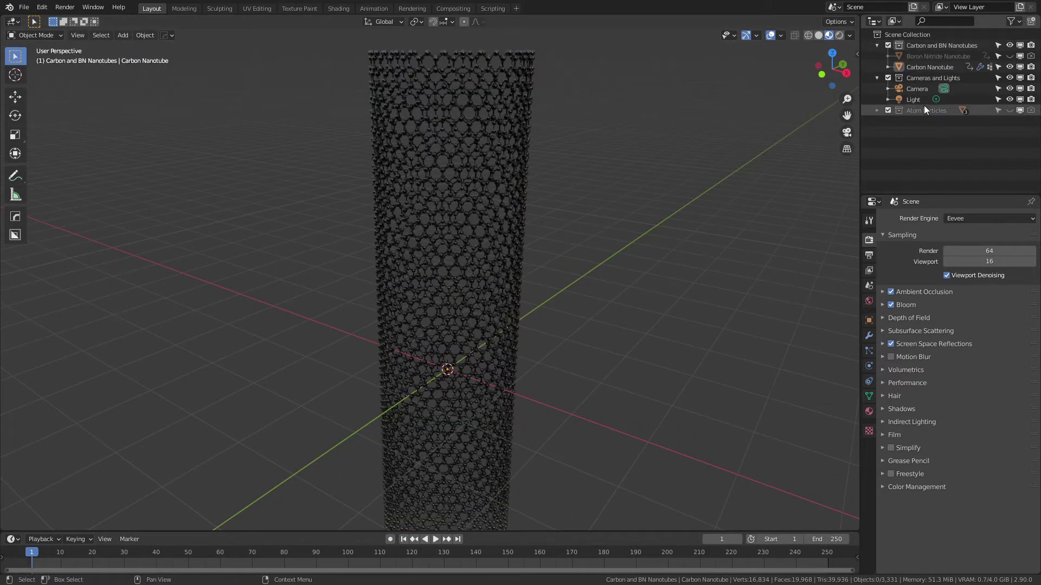
{"action": "left_click", "coordinate": [1009, 66]}
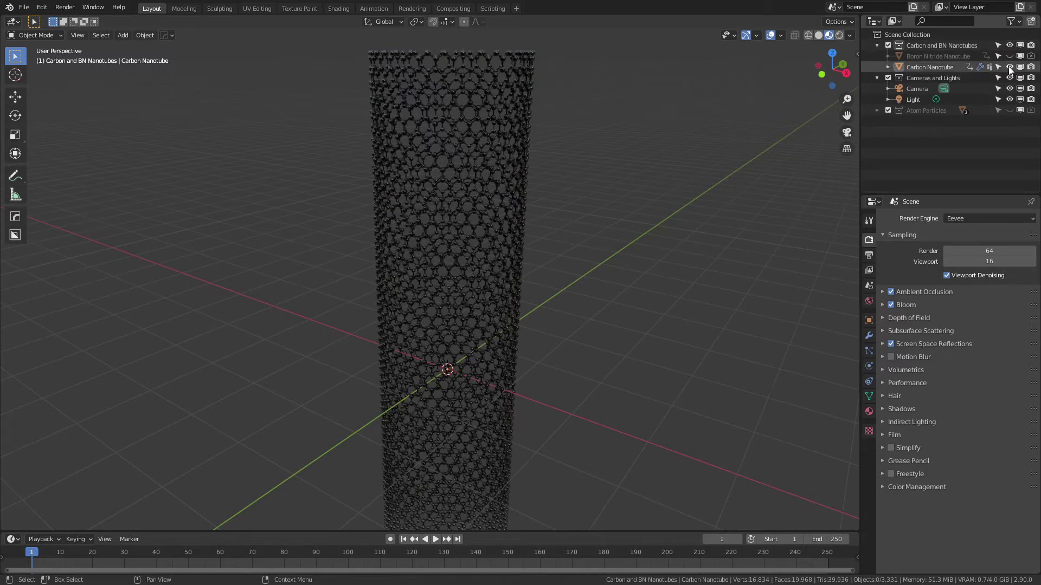
- Show the Boron Nitride Nanotube in the viewport and expand the Atom Particles collection
{"action": "left_click", "coordinate": [1010, 57]}
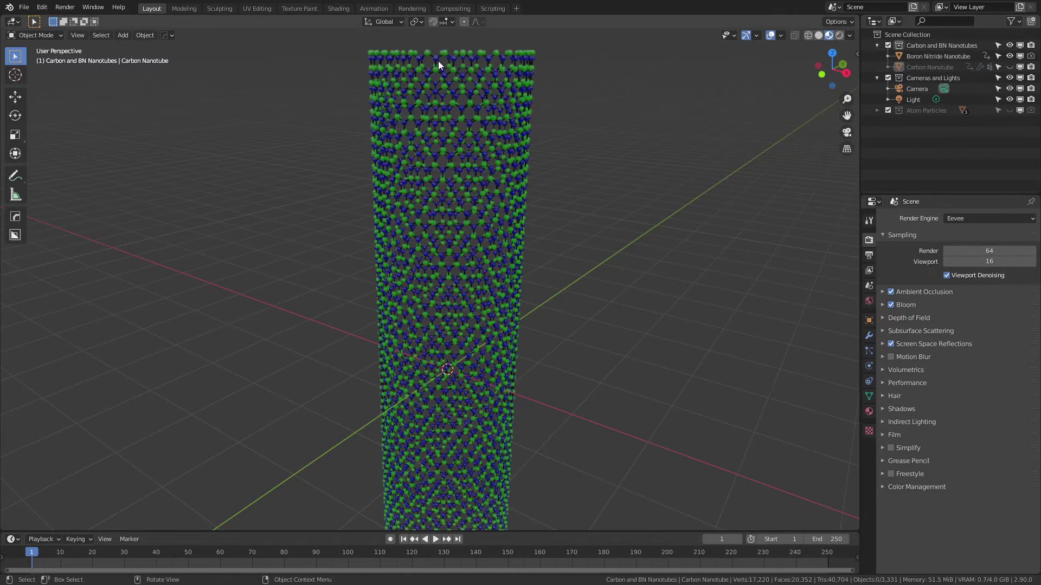
{"action": "middle_click_drag", "start_coordinate": [422, 60], "coordinate": [460, 81]}
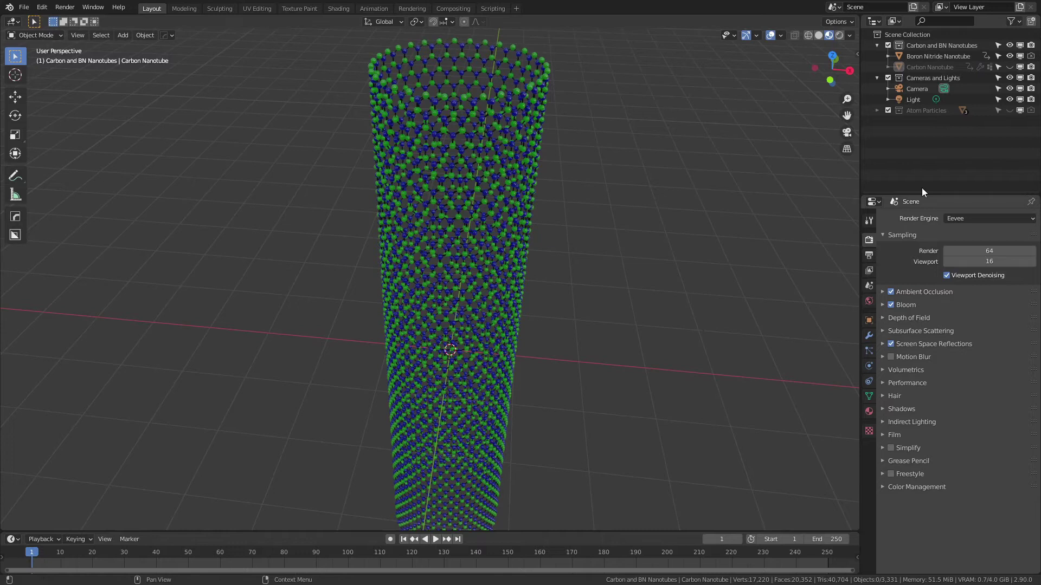
{"action": "left_click", "coordinate": [877, 111]}
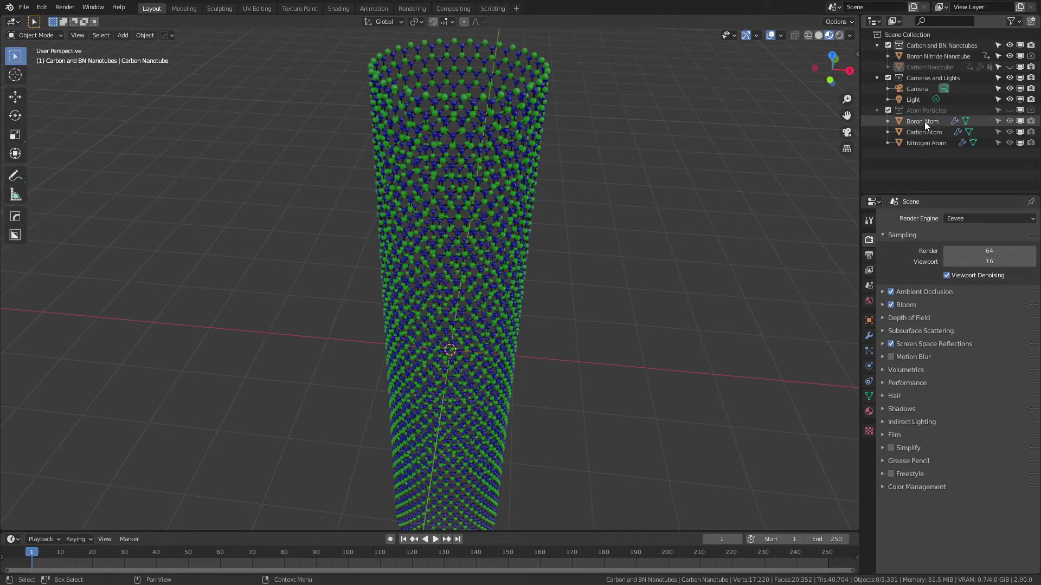
- Review the Boron, Carbon and Nitrogen Atom materials, then select the Boron Nitride Nanotube
{"action": "left_click", "coordinate": [925, 122]}
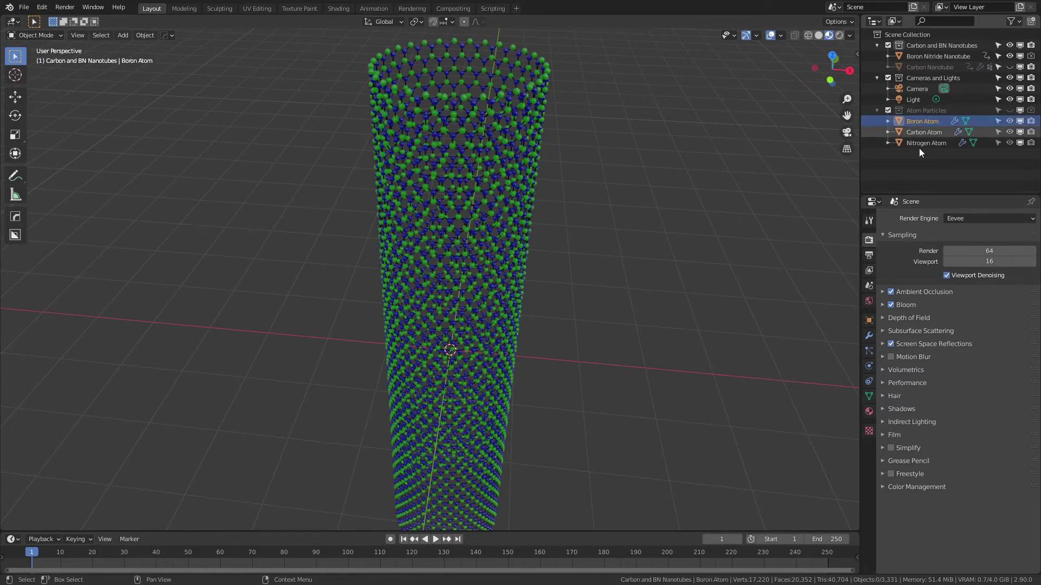
{"action": "left_click", "coordinate": [918, 133]}
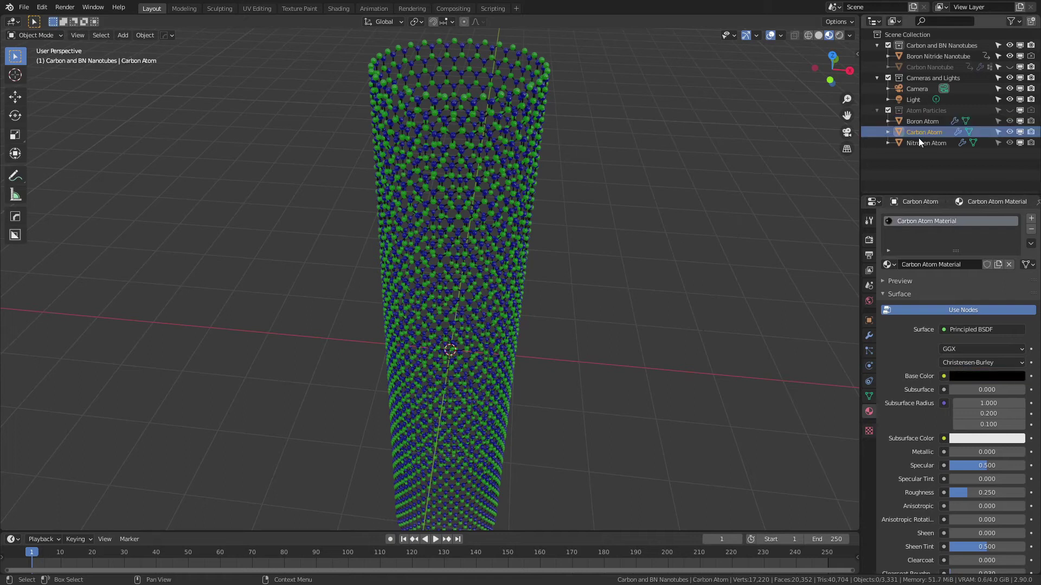
{"action": "left_click", "coordinate": [924, 143]}
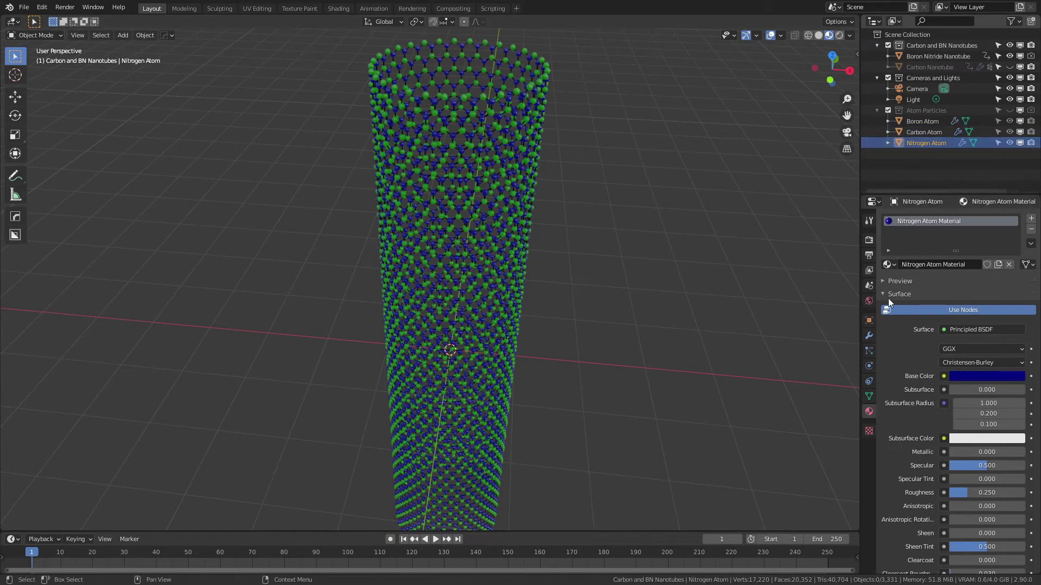
{"action": "left_click", "coordinate": [889, 265]}
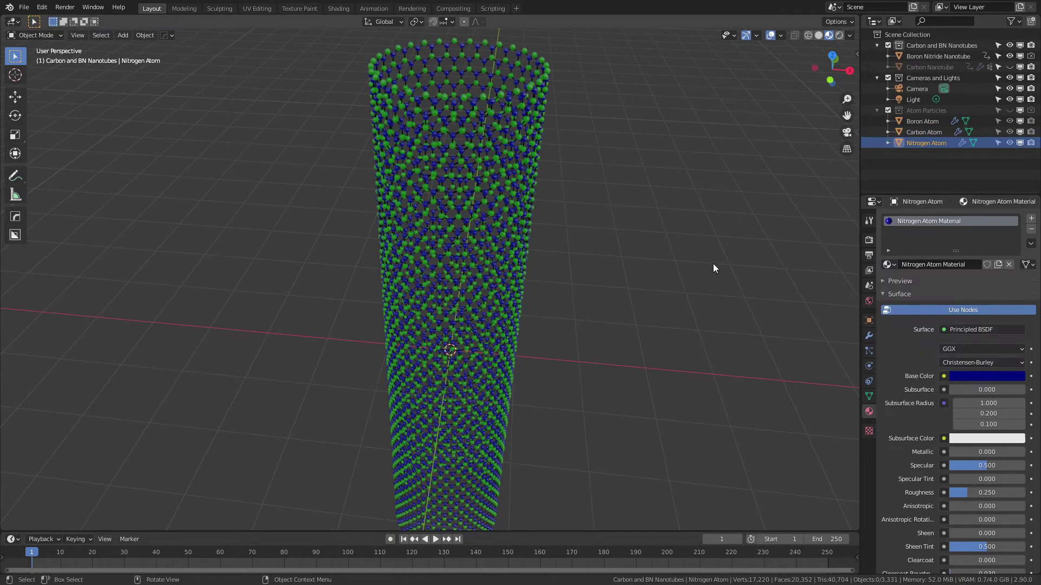
{"action": "left_click", "coordinate": [923, 55]}
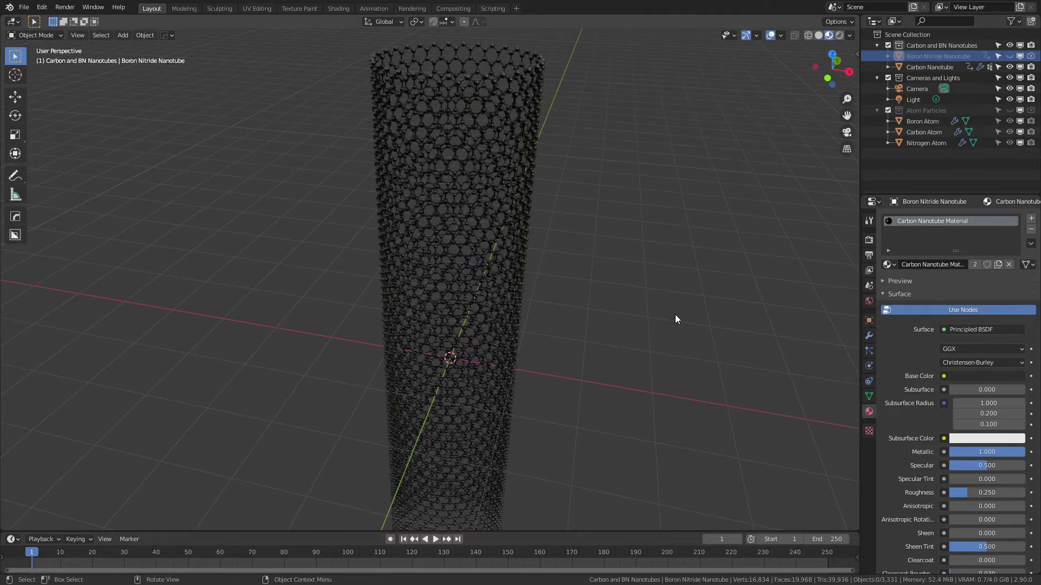
- Show the Carbon Nanotube's modifier stack and toggle Edit Mode to inspect its raw mesh
{"action": "left_click", "coordinate": [869, 335]}
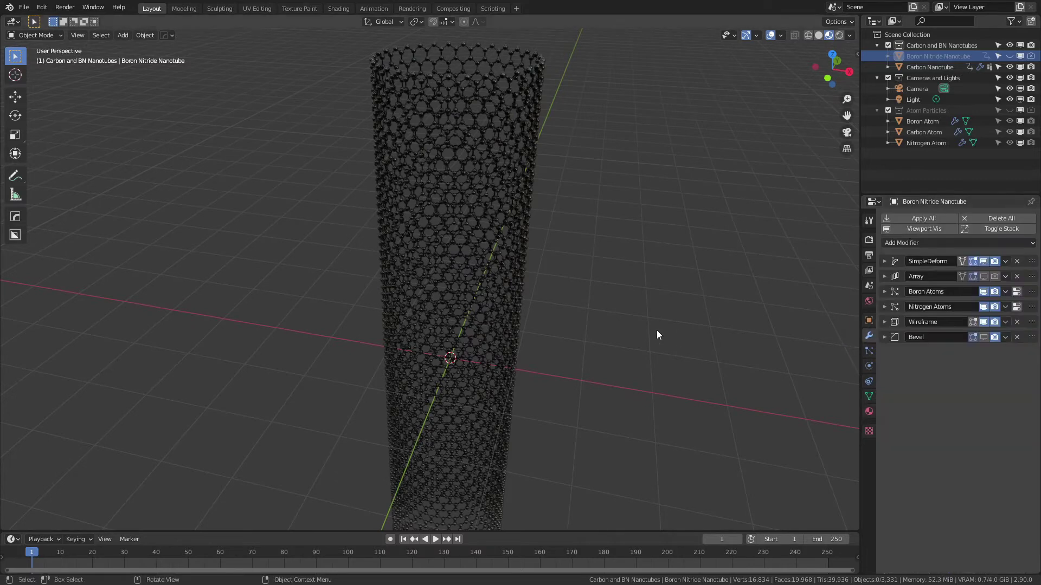
{"action": "left_click", "coordinate": [460, 261]}
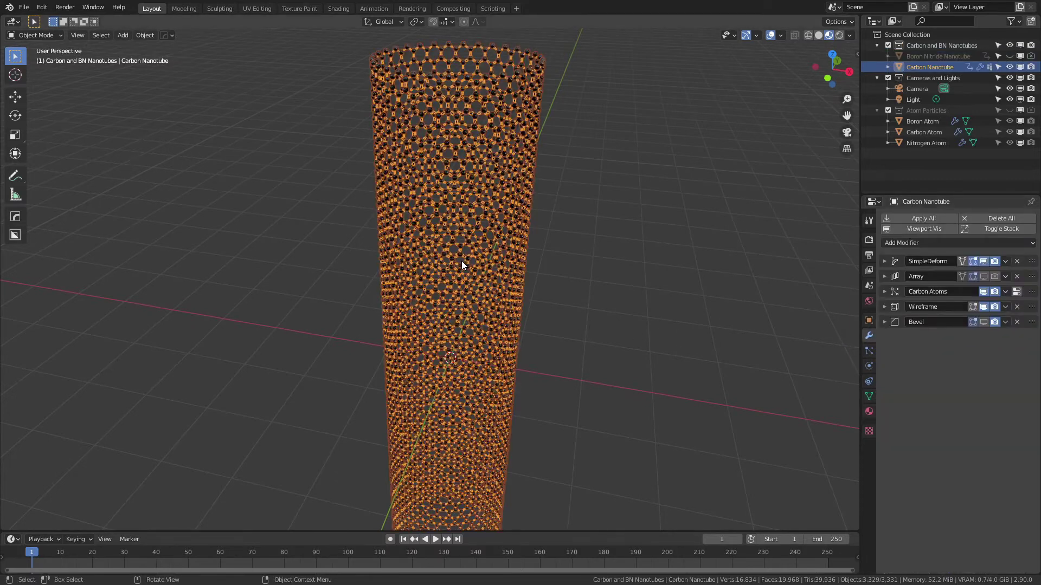
{"action": "key", "text": "Tab"}
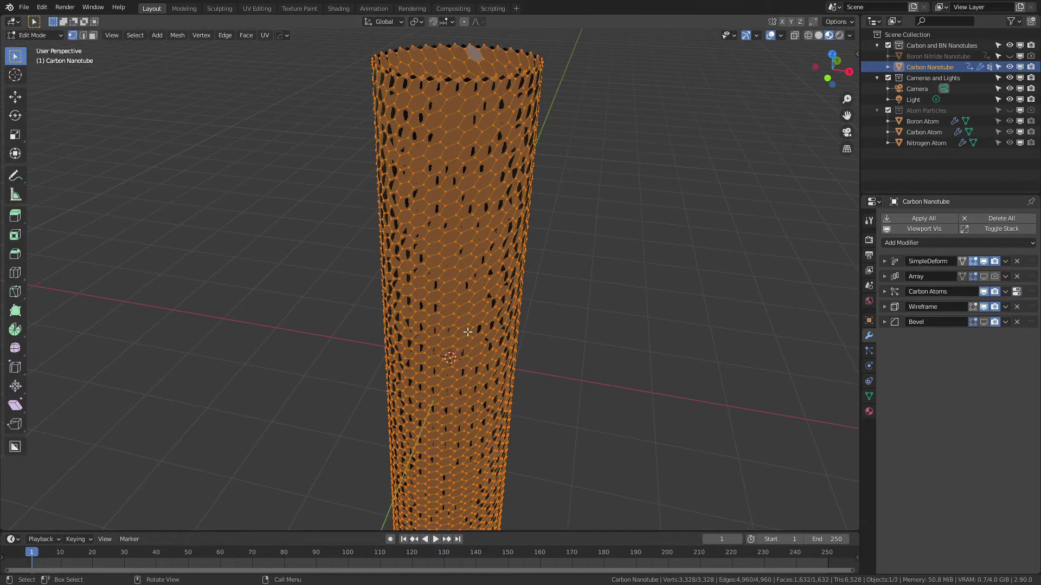
{"action": "key", "text": "Tab"}
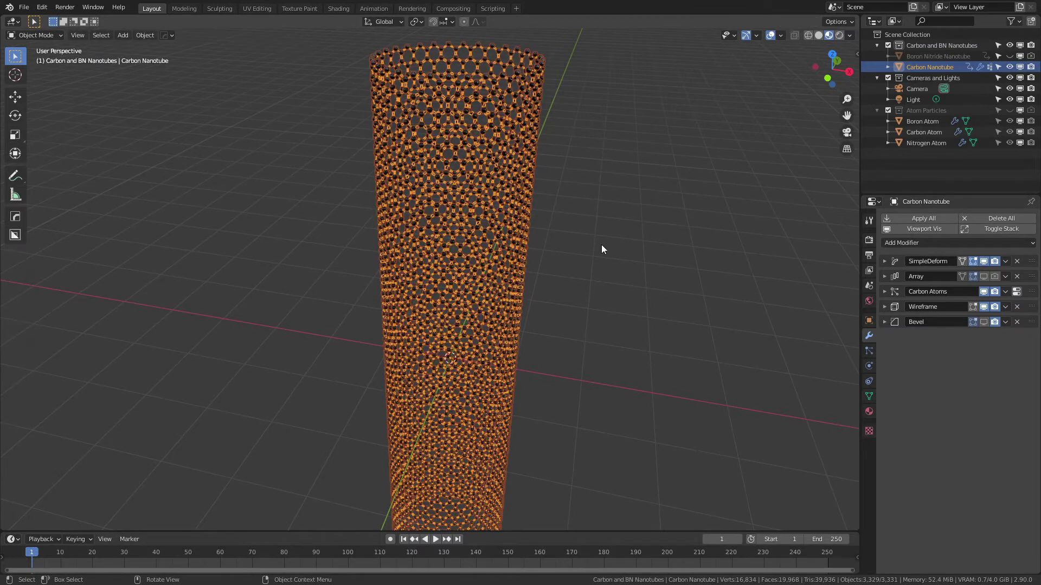
{"action": "left_click", "coordinate": [601, 245]}
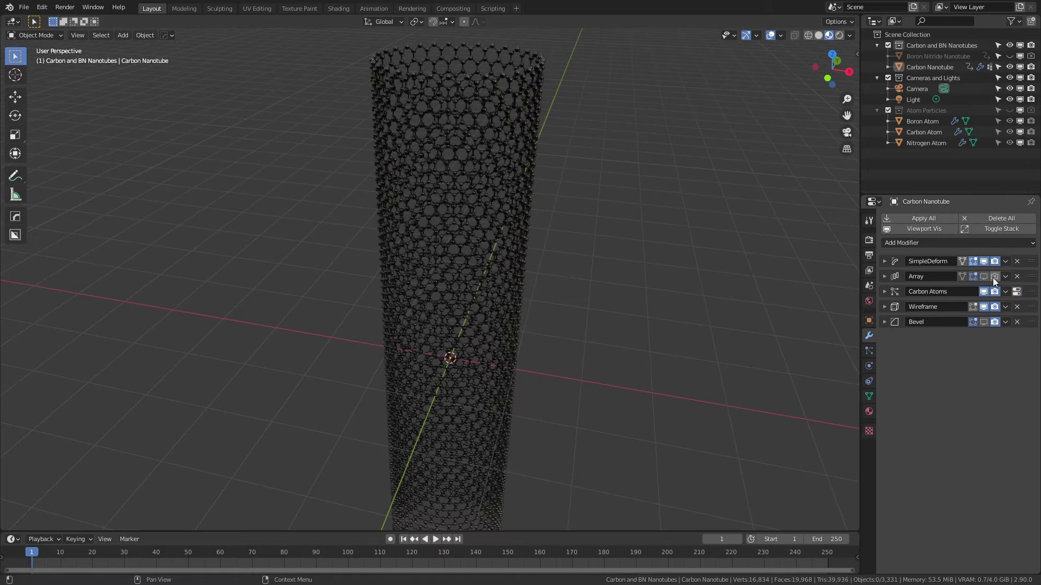
- Inspect and collapse the Carbon Atoms particle Emission settings, then return to the modifier stack
{"action": "scroll", "coordinate": [655, 212], "scroll_direction": "down", "scroll_amount": 1}
{"action": "scroll", "coordinate": [655, 217], "scroll_direction": "down", "scroll_amount": 3}
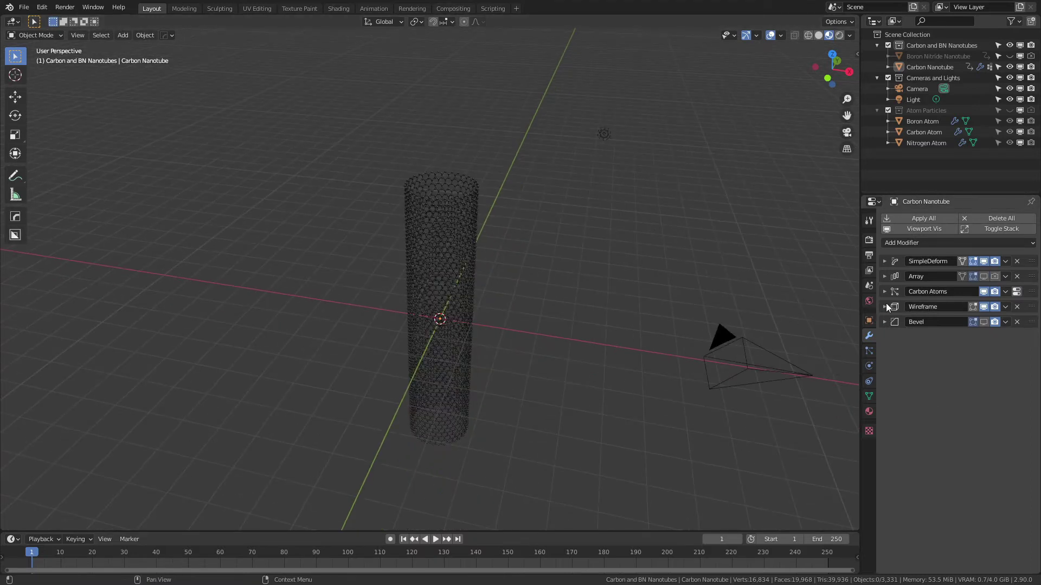
{"action": "scroll", "coordinate": [499, 257], "scroll_direction": "up", "scroll_amount": 5}
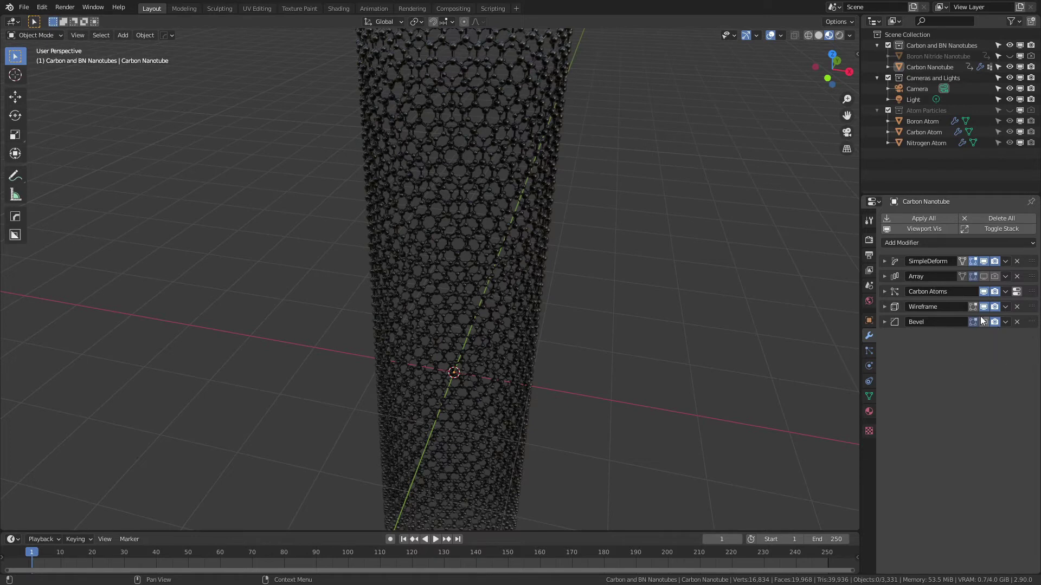
{"action": "left_click", "coordinate": [885, 292]}
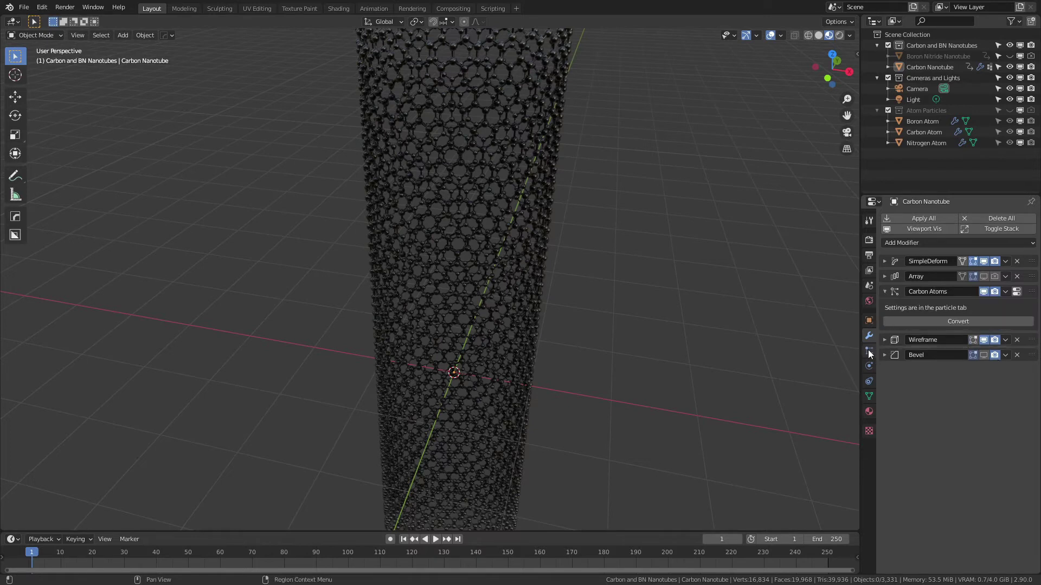
{"action": "left_click", "coordinate": [868, 351]}
{"action": "left_click", "coordinate": [891, 308]}
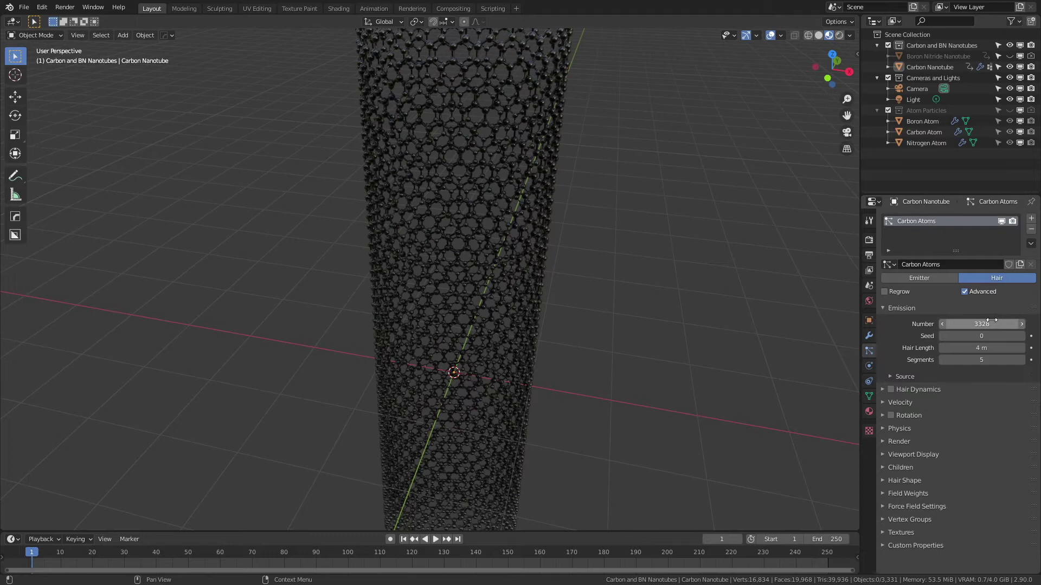
{"action": "scroll", "coordinate": [511, 278], "scroll_direction": "down", "scroll_amount": 3}
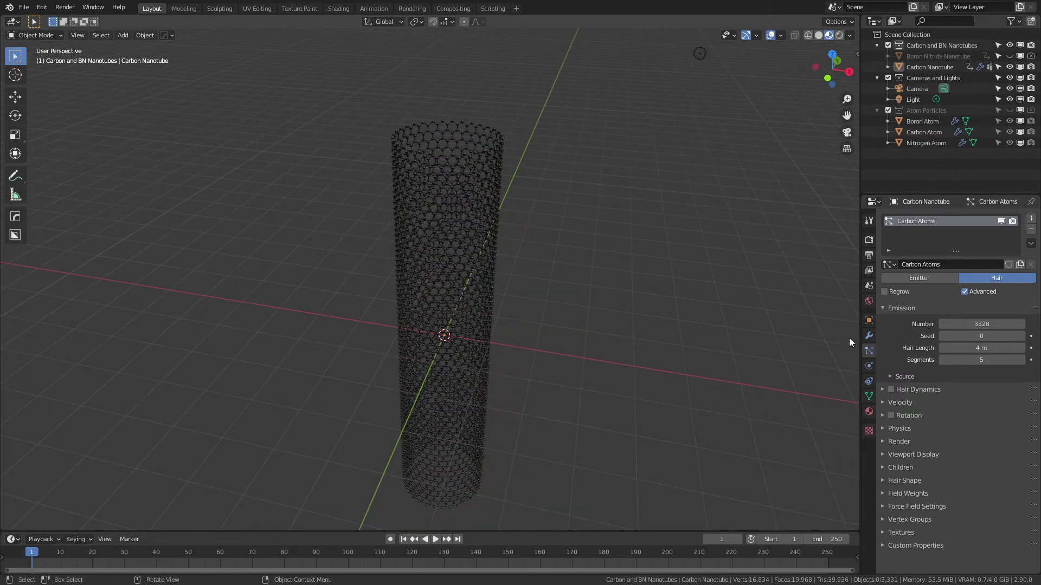
{"action": "left_click", "coordinate": [884, 309]}
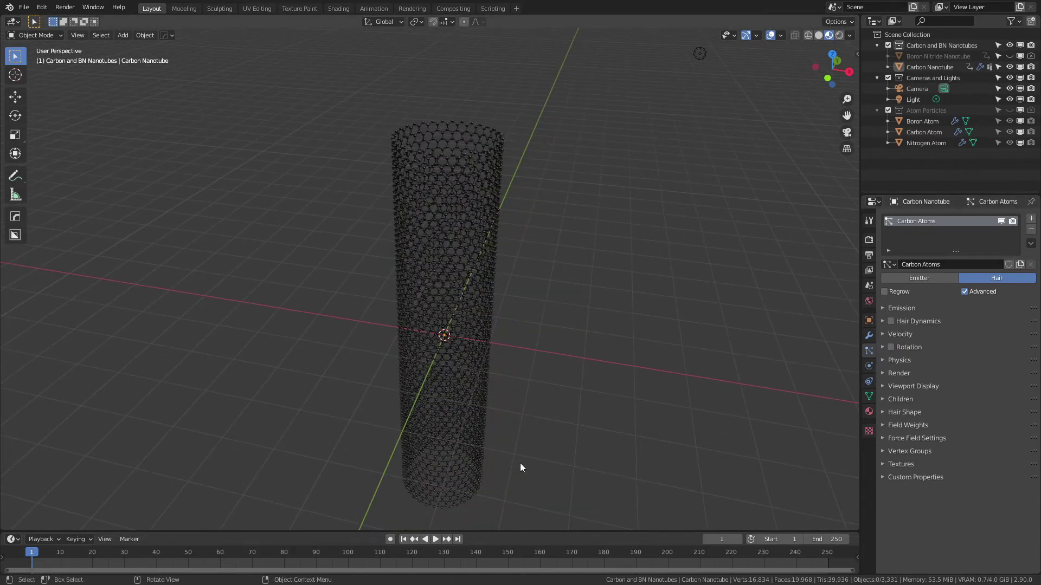
{"action": "scroll", "coordinate": [524, 440], "scroll_direction": "down", "scroll_amount": 2}
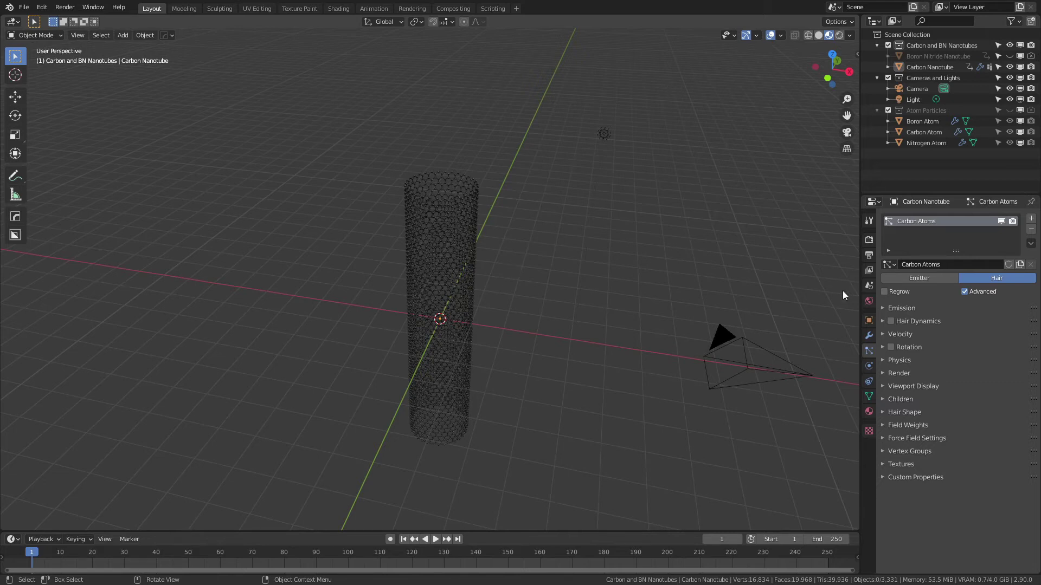
{"action": "left_click", "coordinate": [869, 336]}
- Collapse the Carbon Atoms and Atom Particles panels and enable the Array modifier in the viewport
{"action": "left_click", "coordinate": [884, 292]}
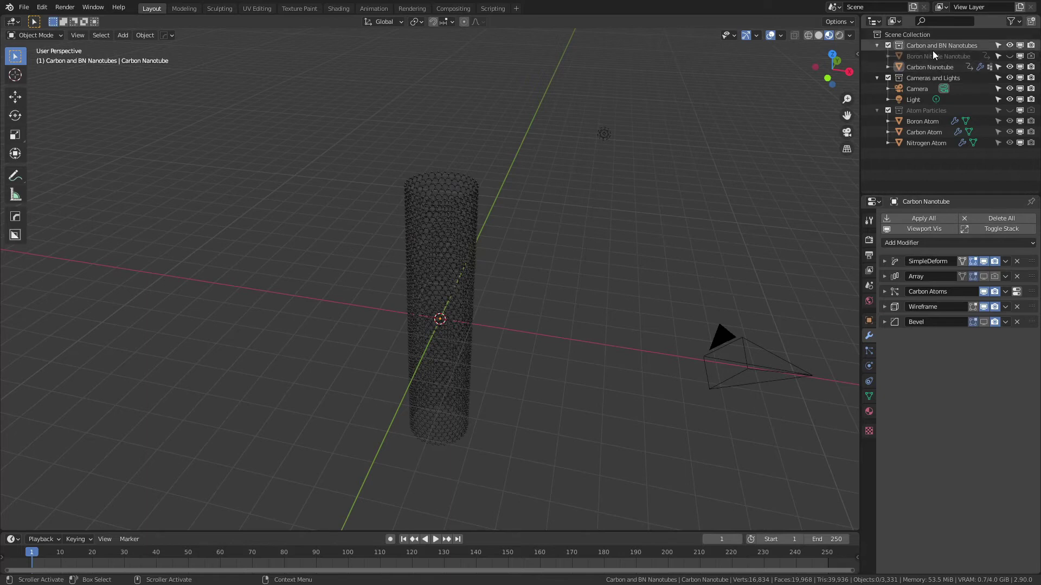
{"action": "left_click", "coordinate": [877, 110]}
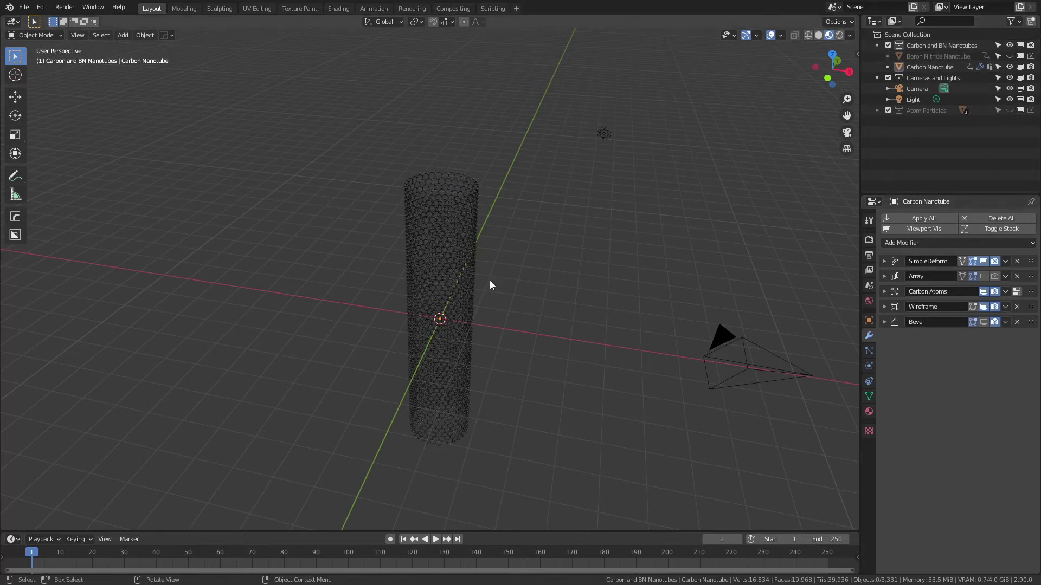
{"action": "left_click", "coordinate": [982, 276]}
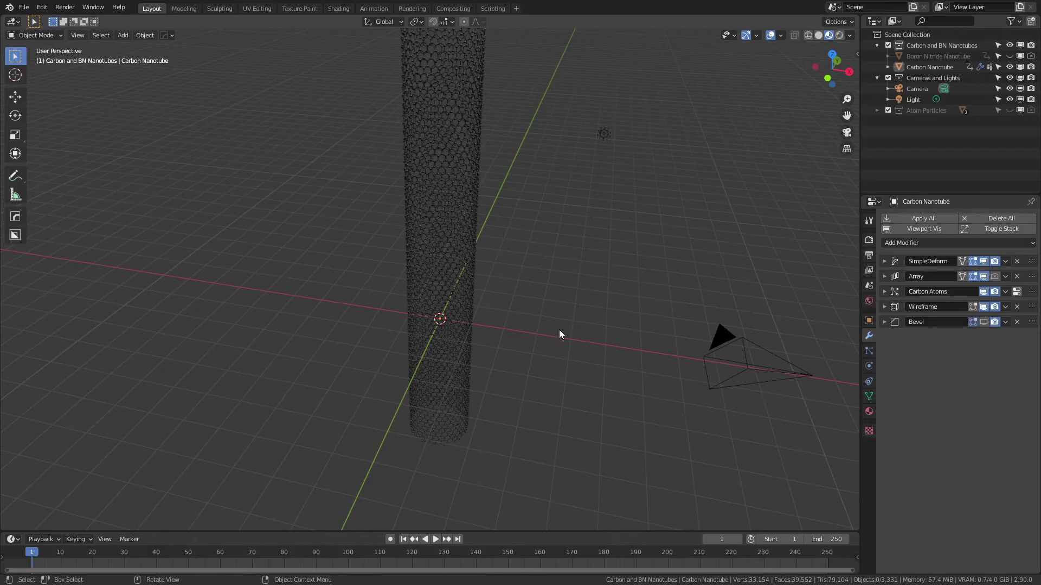
{"action": "scroll", "coordinate": [556, 331], "scroll_direction": "up", "scroll_amount": 7}
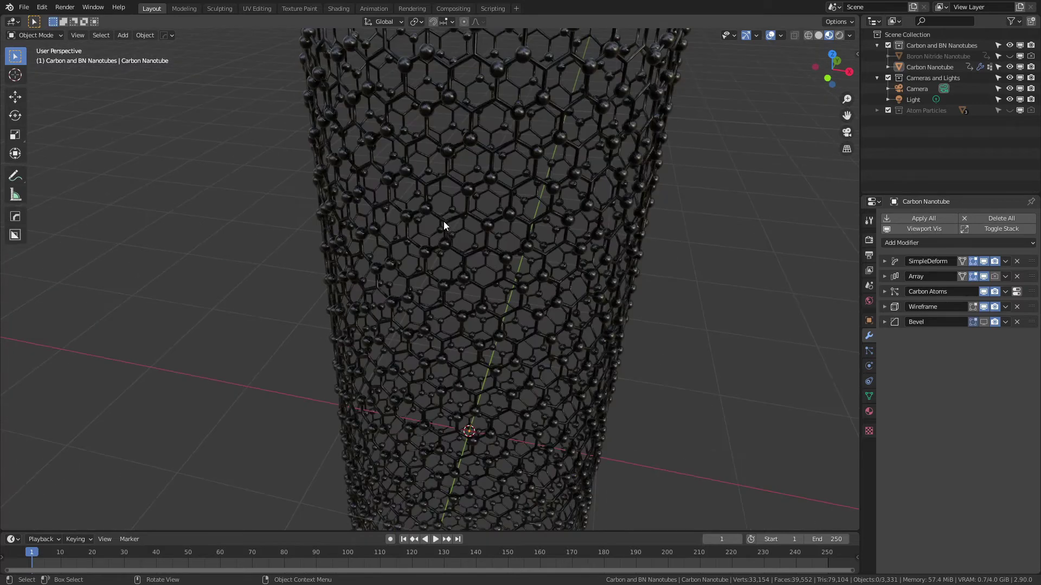
{"action": "scroll", "coordinate": [462, 220], "scroll_direction": "down", "scroll_amount": 3}
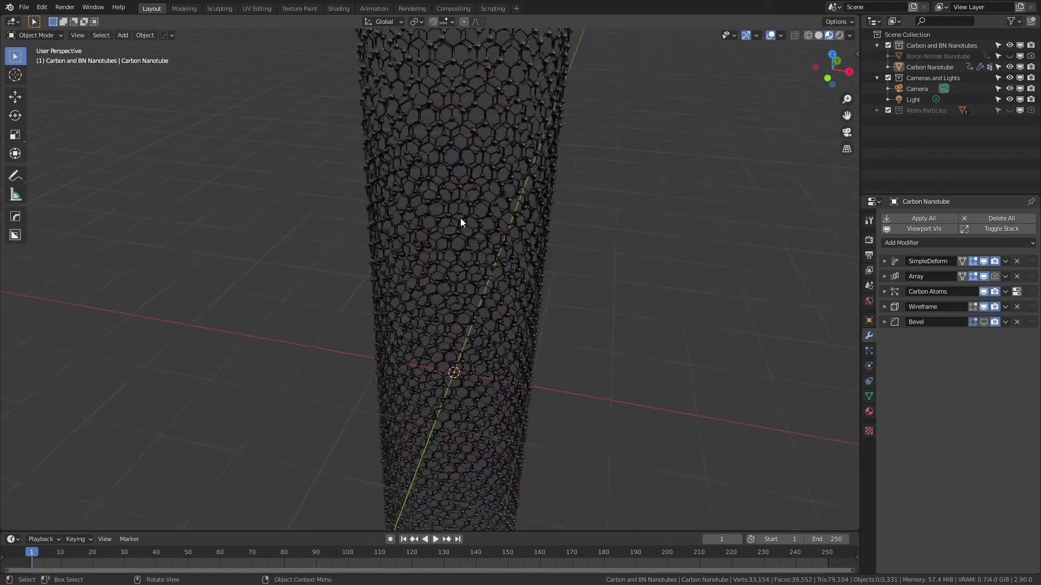
{"action": "left_click", "coordinate": [884, 276]}
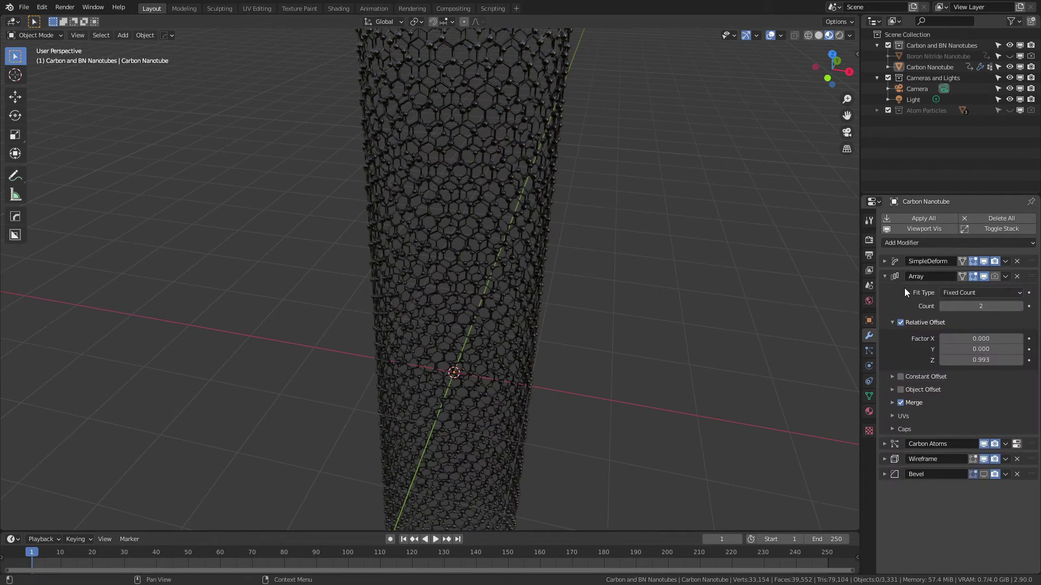
{"action": "left_click", "coordinate": [885, 277]}
- Try doubling the Carbon Atoms particle Number to 6656, then undo back to 3328
{"action": "left_click", "coordinate": [869, 352]}
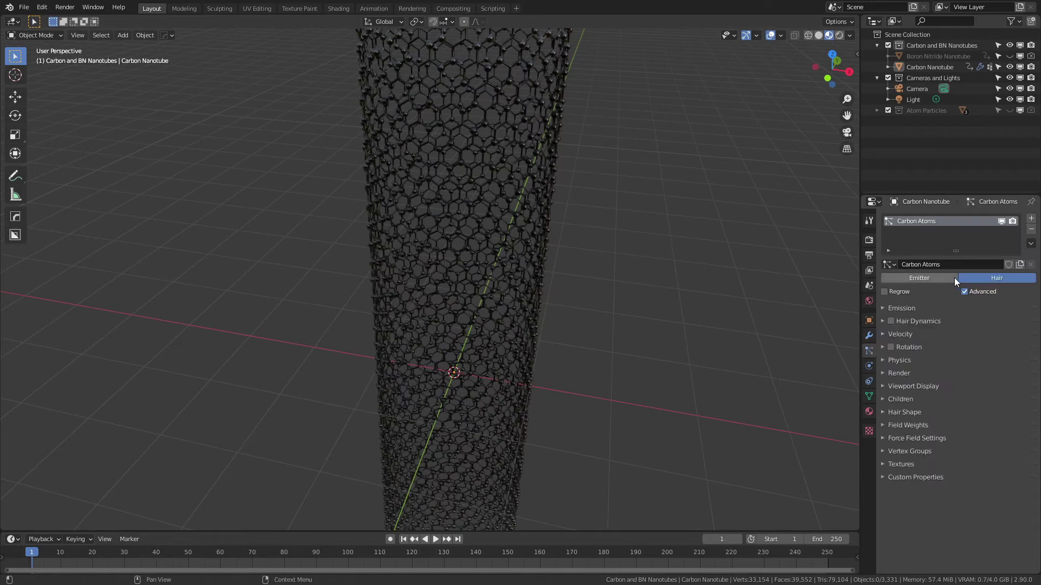
{"action": "left_click", "coordinate": [883, 307]}
{"action": "scroll", "coordinate": [523, 272], "scroll_direction": "down", "scroll_amount": 5}
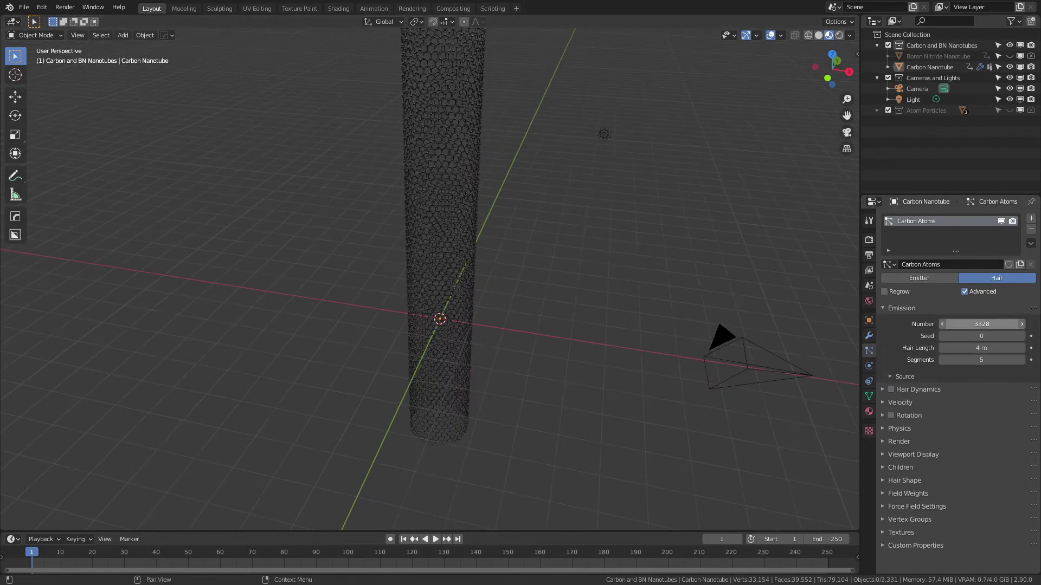
{"action": "left_click", "coordinate": [1005, 325]}
{"action": "type", "text": "*2"}
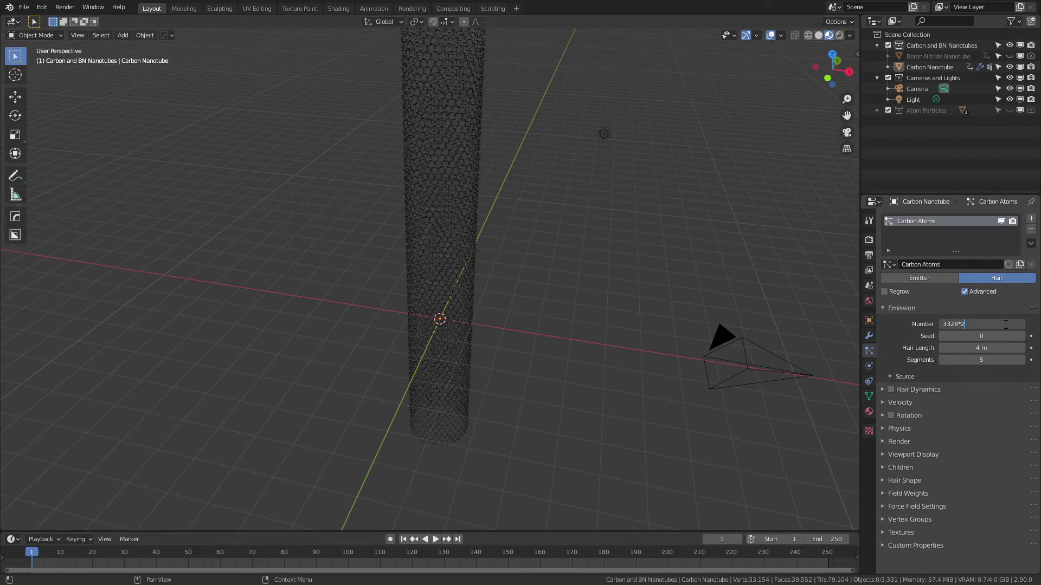
{"action": "key", "text": "Return"}
{"action": "scroll", "coordinate": [592, 383], "scroll_direction": "up", "scroll_amount": 5}
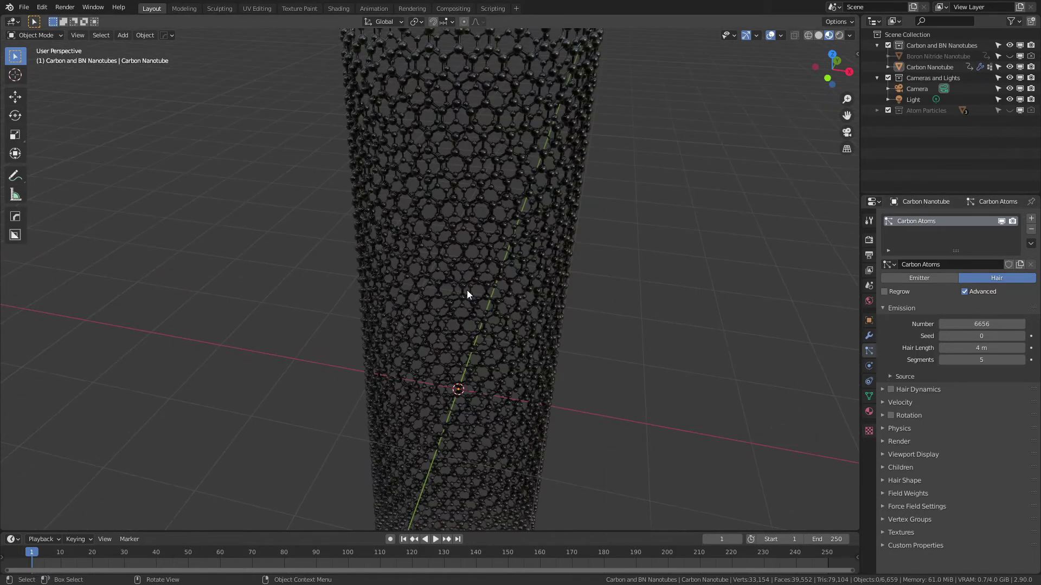
{"action": "left_click", "coordinate": [989, 321]}
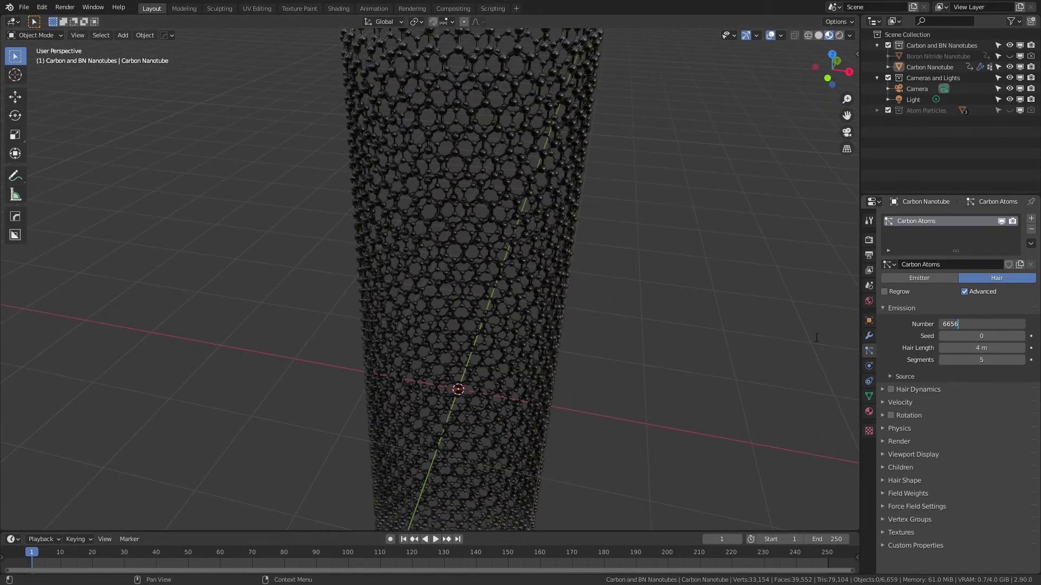
{"action": "key", "text": "Escape"}
{"action": "key", "text": "ctrl+z"}
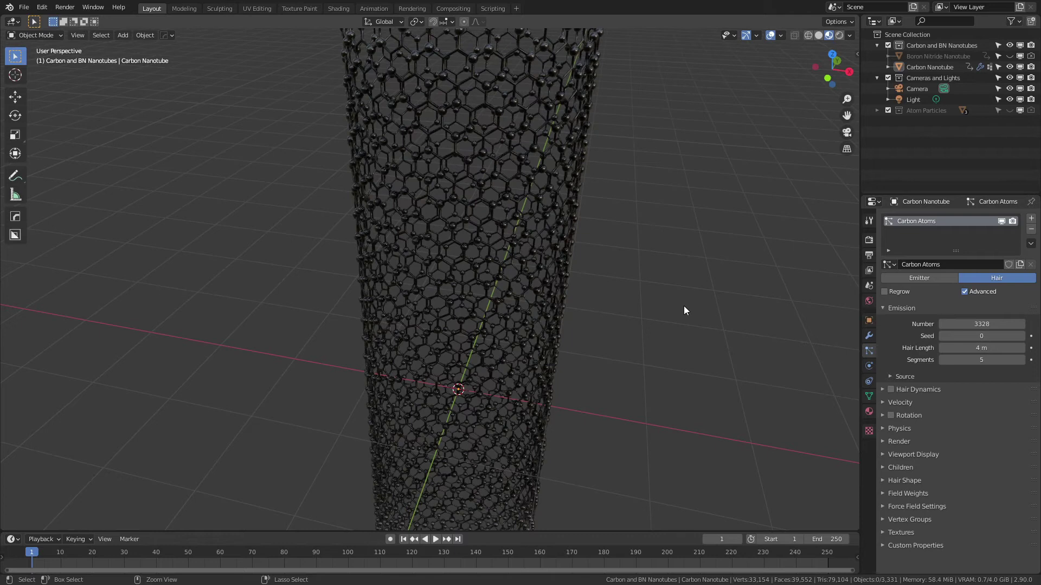
- Set the particle Number to 3328*3, giving 9984 carbon atoms
{"action": "left_click", "coordinate": [1006, 328]}
{"action": "type", "text": "*3"}
{"action": "key", "text": "Return"}
{"action": "scroll", "coordinate": [767, 292], "scroll_direction": "down", "scroll_amount": 1}
{"action": "scroll", "coordinate": [767, 291], "scroll_direction": "down", "scroll_amount": 6}
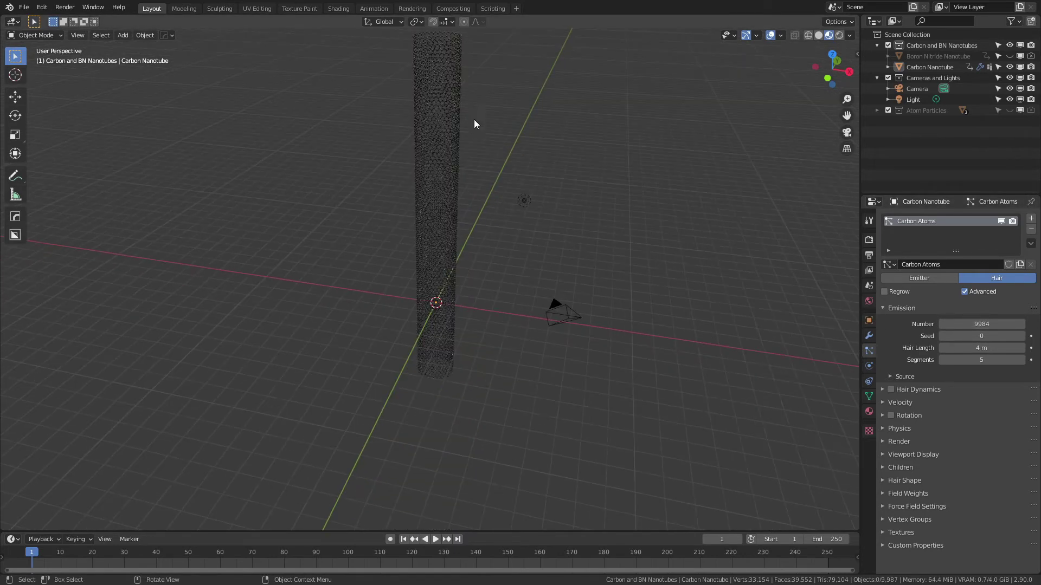
{"action": "scroll", "coordinate": [450, 97], "scroll_direction": "down", "scroll_amount": 3}
{"action": "scroll", "coordinate": [433, 228], "scroll_direction": "up", "scroll_amount": 5}
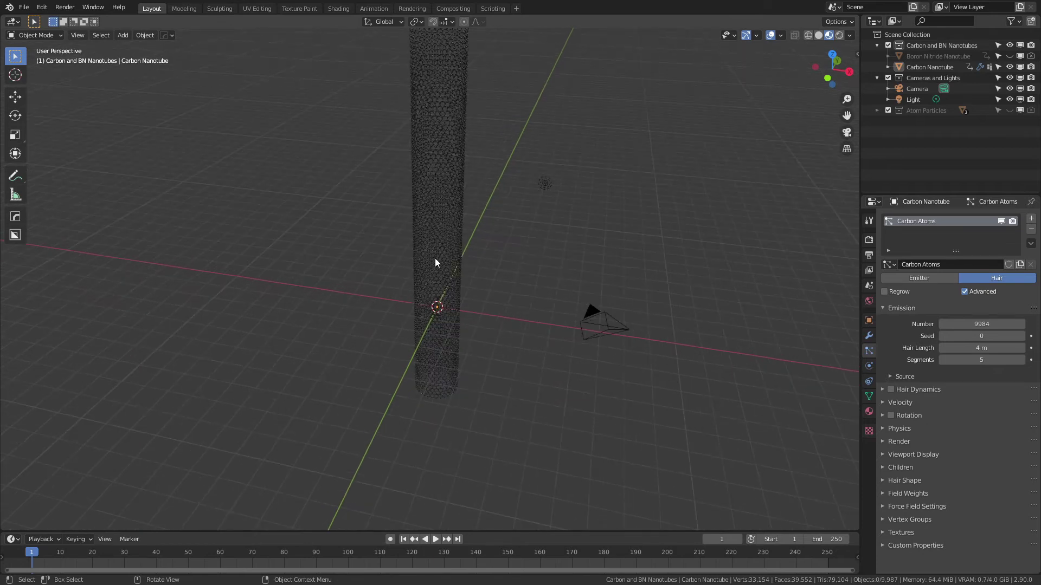
- Add a Bezier curve at the origin beside the nanotube
{"action": "middle_click_drag", "start_coordinate": [448, 265], "coordinate": [484, 271]}
{"action": "key", "text": "shift+a"}
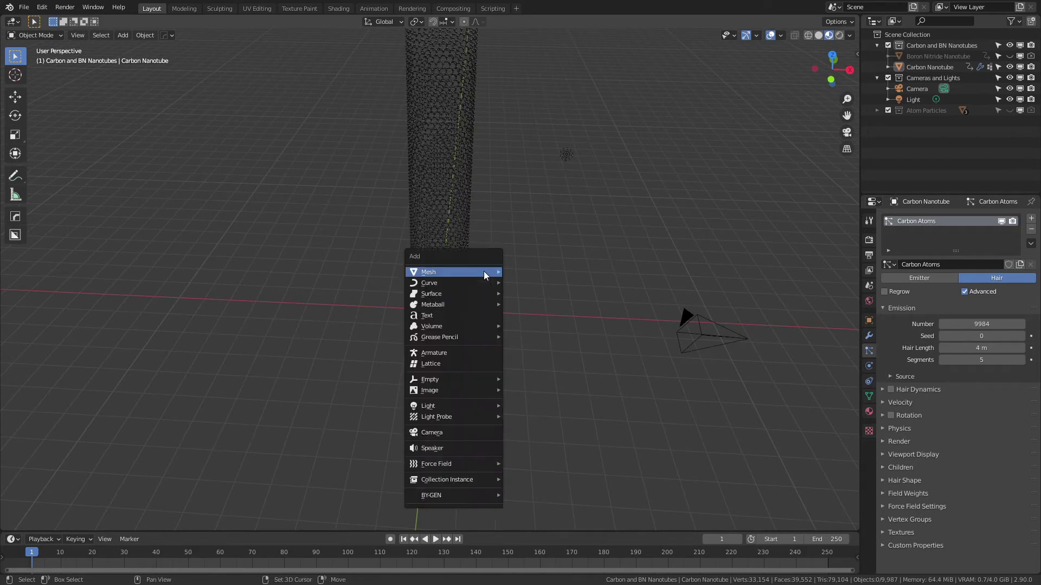
{"action": "mouse_move", "coordinate": [484, 273]}
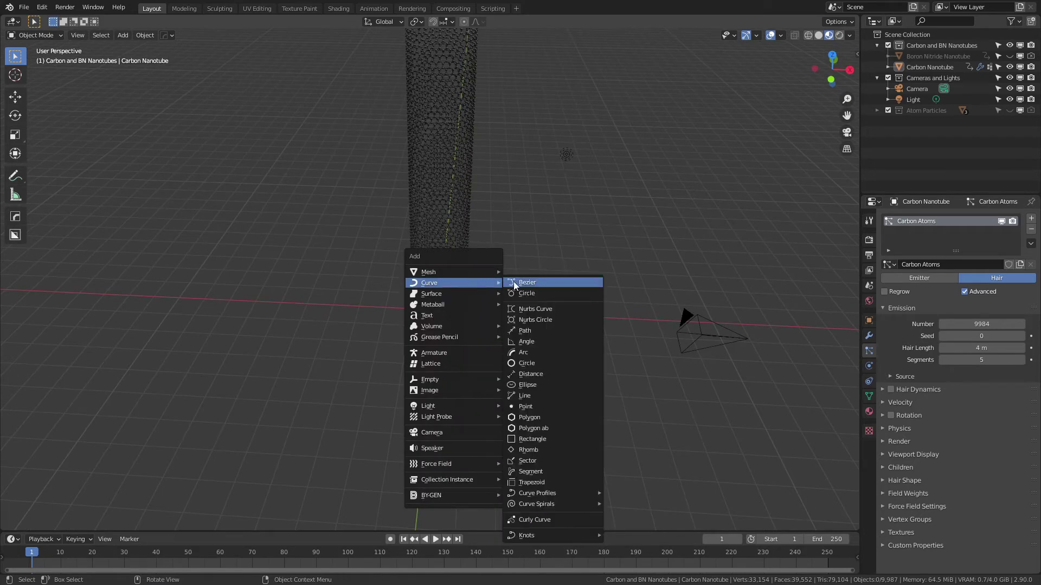
{"action": "left_click", "coordinate": [513, 281]}
{"action": "scroll", "coordinate": [460, 309], "scroll_direction": "up", "scroll_amount": 2}
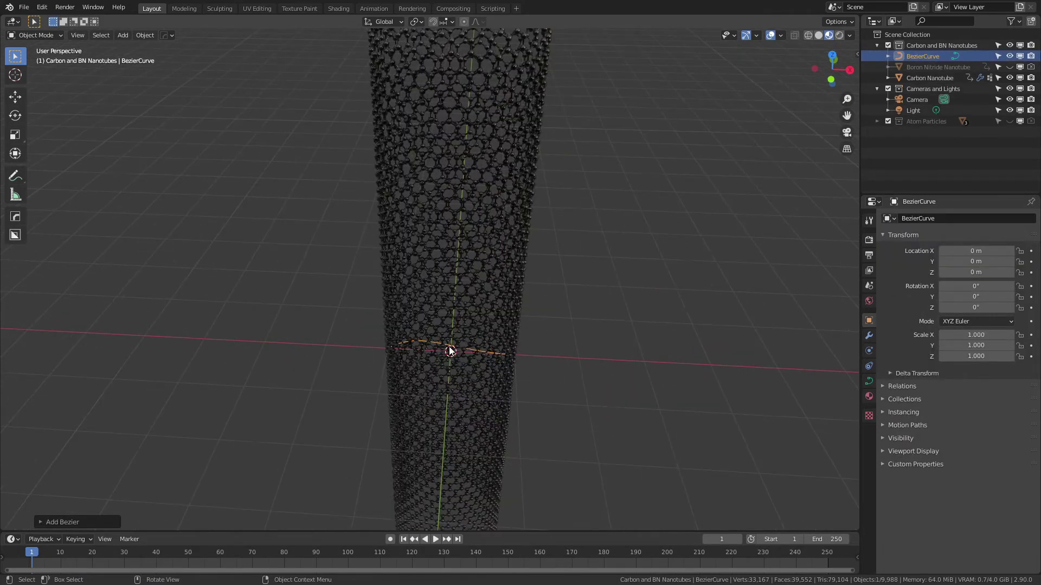
{"action": "scroll", "coordinate": [461, 336], "scroll_direction": "down", "scroll_amount": 2}
- Stretch the curve along X in Edit Mode and subdivide it for more control points
{"action": "key", "text": "Tab"}
{"action": "key", "text": "s"}
{"action": "key", "text": "x"}
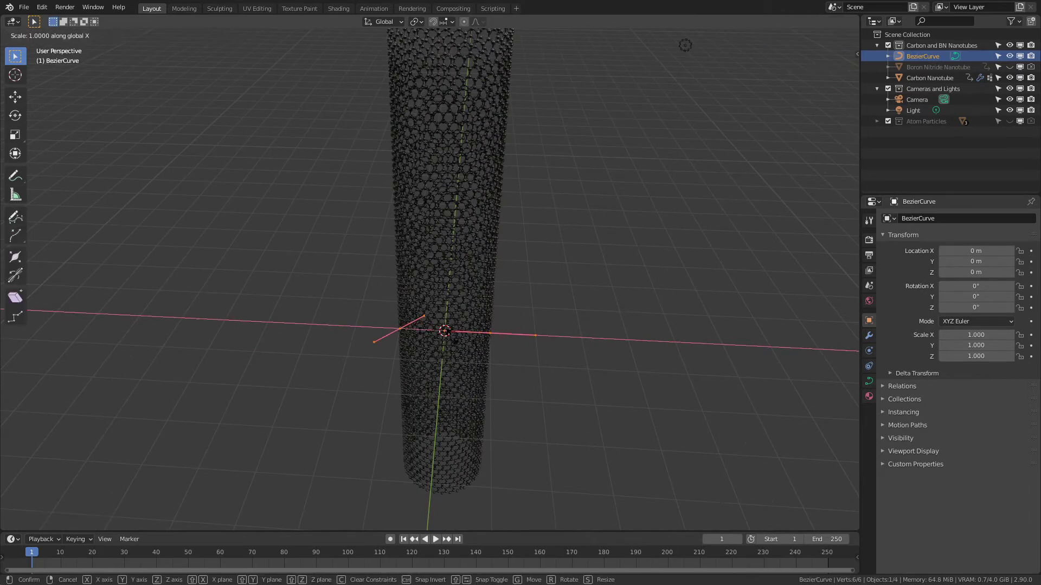
{"action": "left_click", "coordinate": [524, 344]}
{"action": "scroll", "coordinate": [521, 335], "scroll_direction": "down", "scroll_amount": 2}
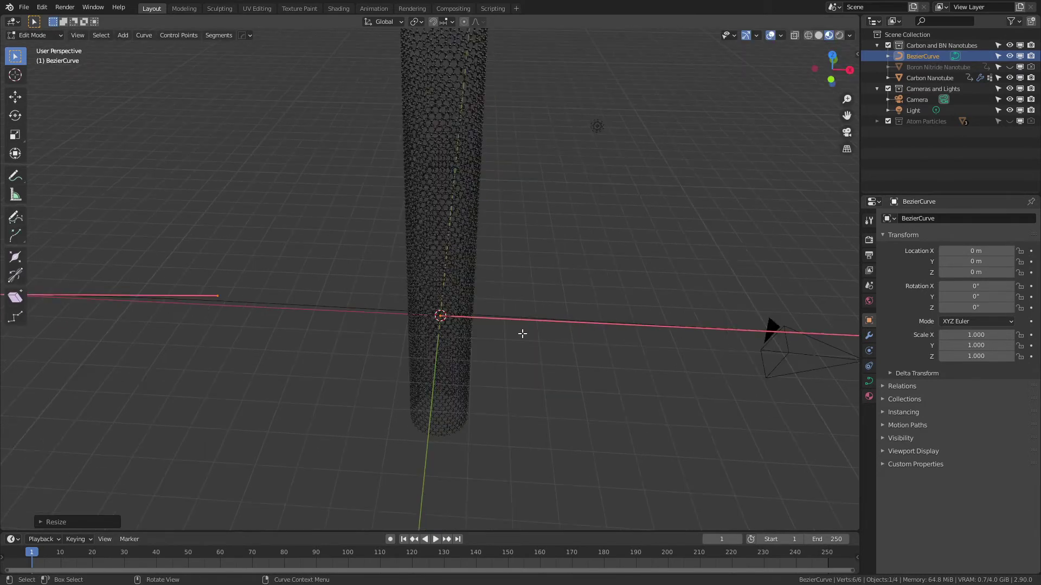
{"action": "right_click", "coordinate": [526, 323]}
{"action": "left_click", "coordinate": [496, 288]}
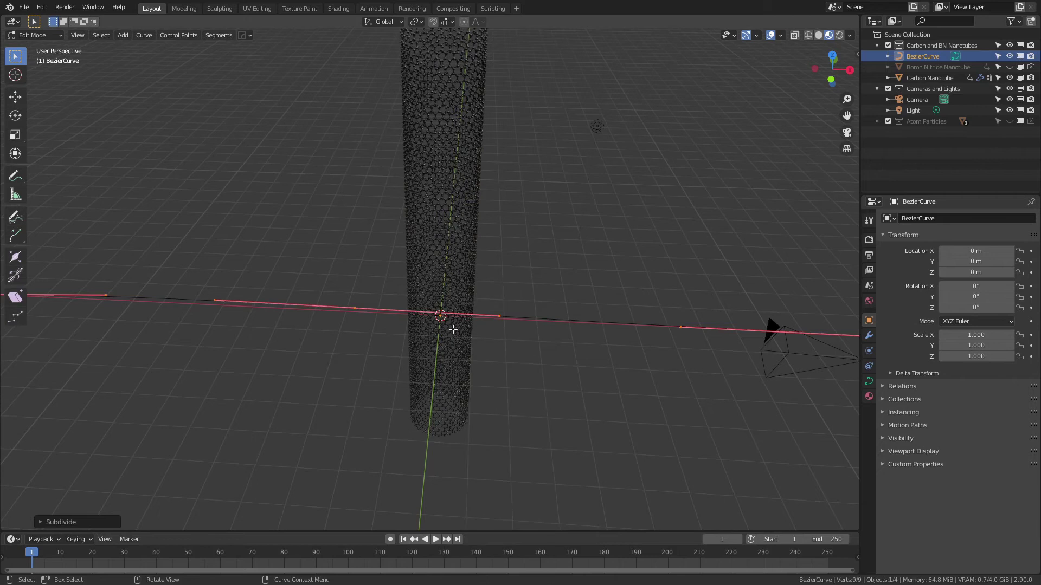
- Raise a middle control point along Z and shift the left endpoint's handle along Y
{"action": "left_click", "coordinate": [378, 315]}
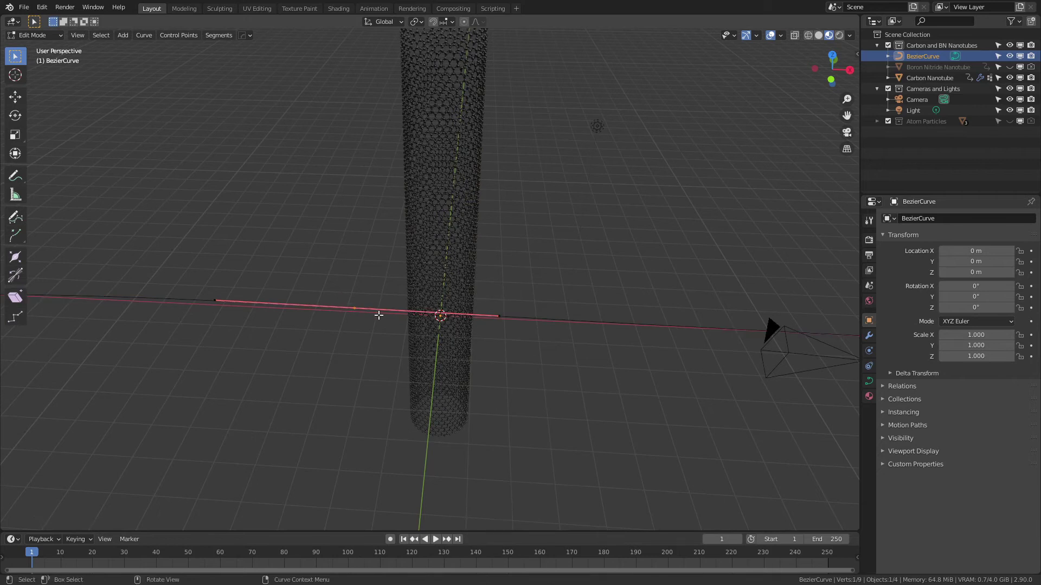
{"action": "key", "text": "g"}
{"action": "key", "text": "z"}
{"action": "left_click", "coordinate": [395, 258]}
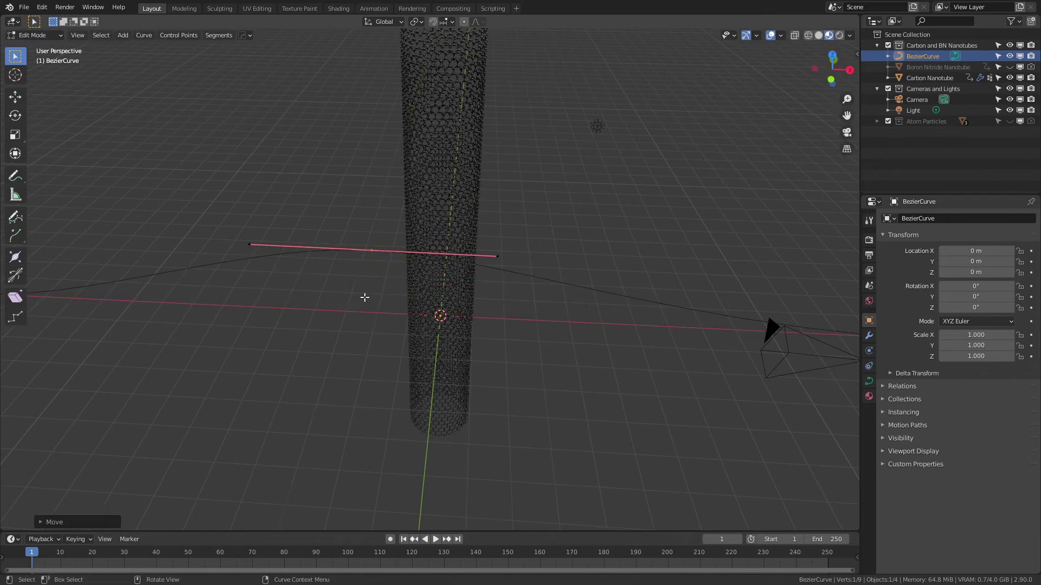
{"action": "scroll", "coordinate": [347, 297], "scroll_direction": "down", "scroll_amount": 3}
{"action": "left_click", "coordinate": [169, 289]}
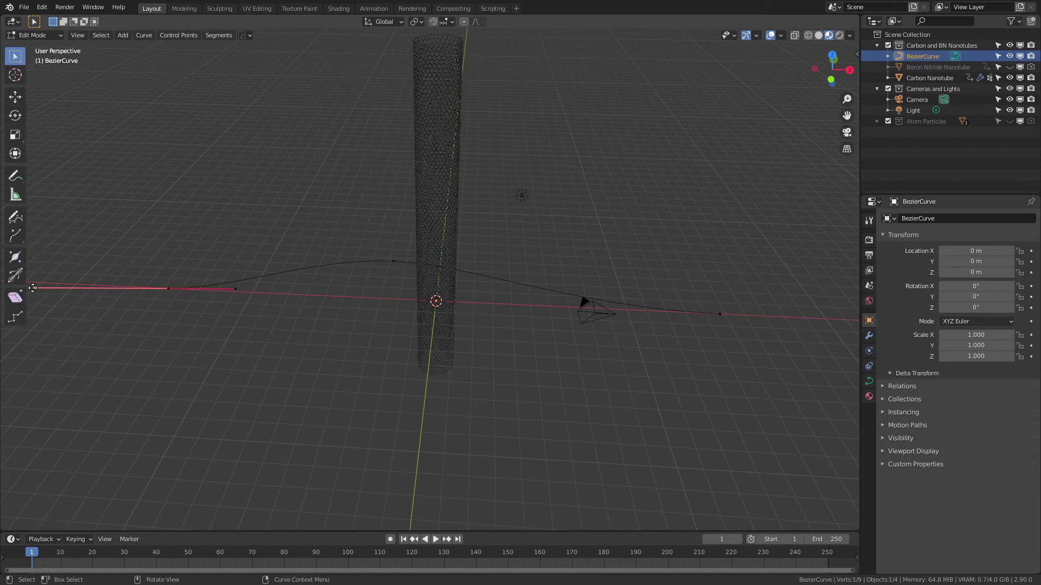
{"action": "key", "text": "g"}
{"action": "key", "text": "y"}
{"action": "left_click", "coordinate": [64, 370]}
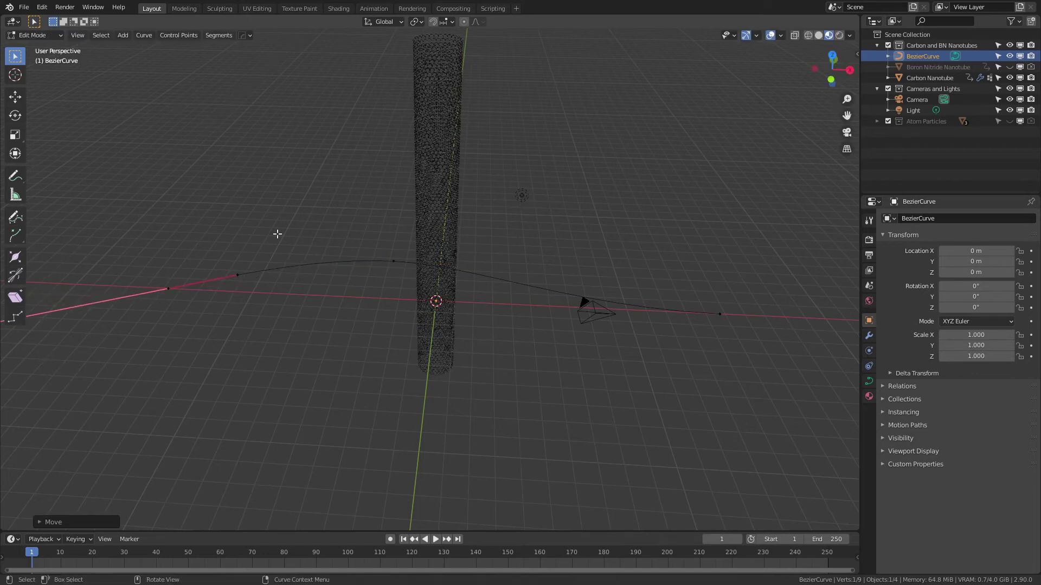
- Return to Object Mode and select the Carbon Nanotube's modifier stack
{"action": "key", "text": "Tab"}
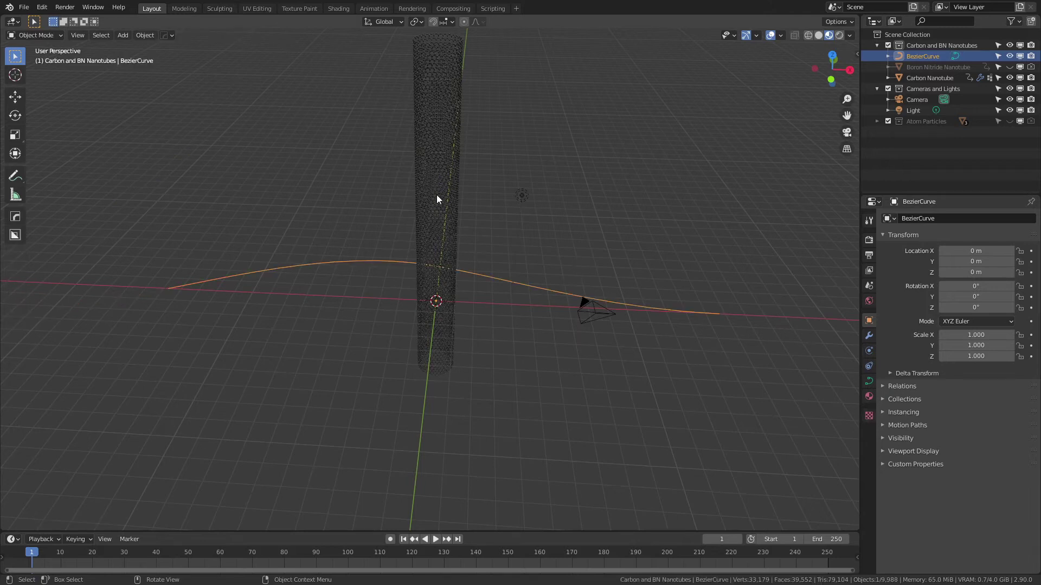
{"action": "left_click", "coordinate": [436, 196]}
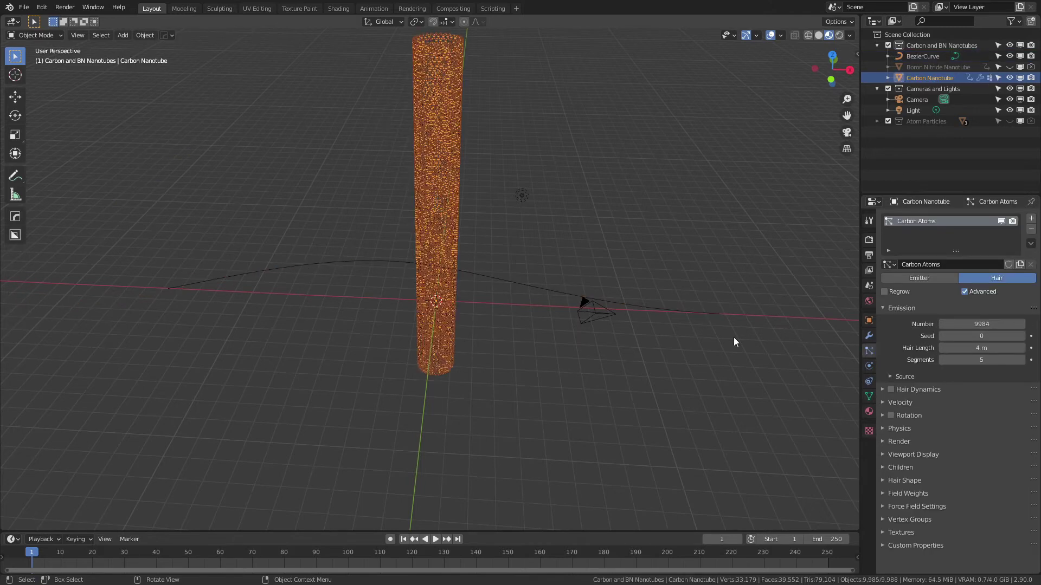
{"action": "left_click", "coordinate": [870, 336]}
- Add a Curve modifier below Array and set its Curve Object to BezierCurve
{"action": "left_click", "coordinate": [909, 240]}
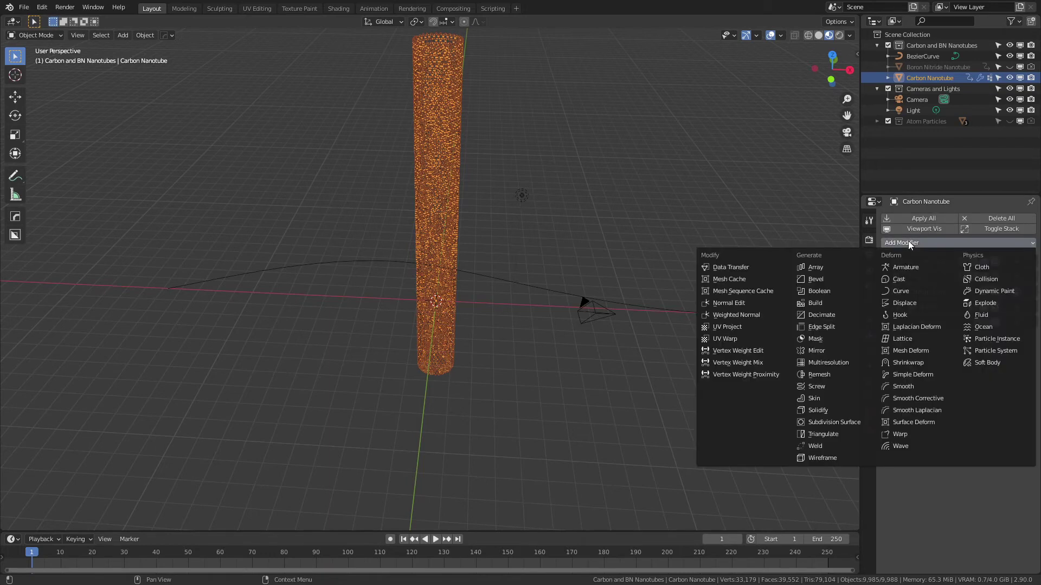
{"action": "left_click", "coordinate": [899, 292]}
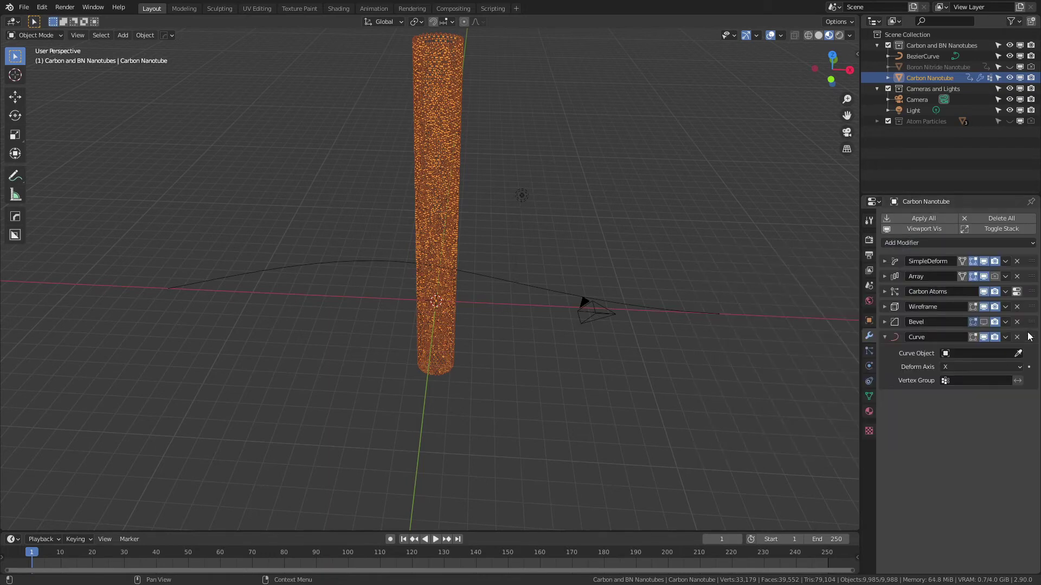
{"action": "left_click_drag", "start_coordinate": [1030, 337], "coordinate": [922, 290]}
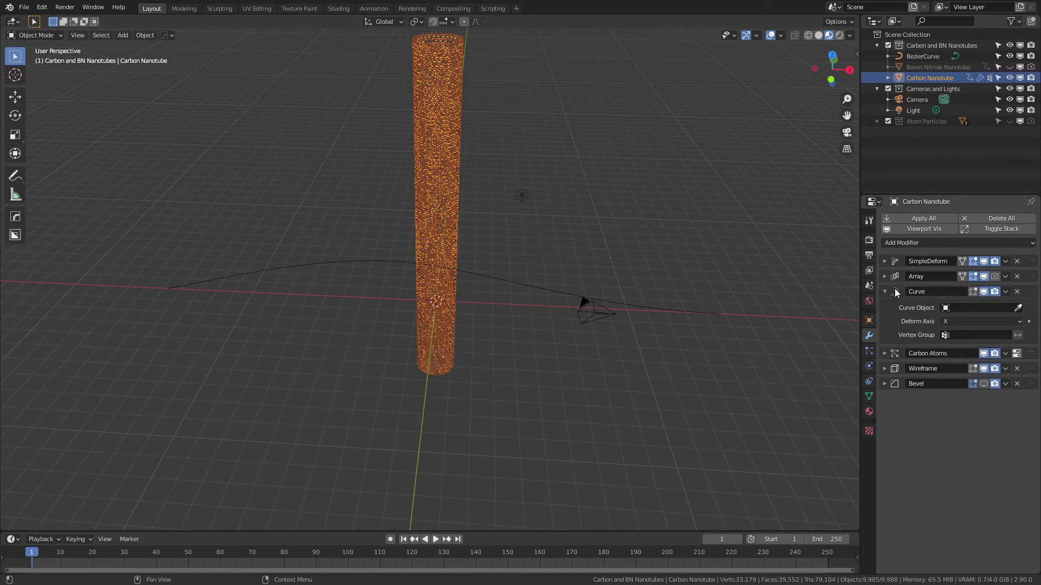
{"action": "left_click", "coordinate": [975, 307]}
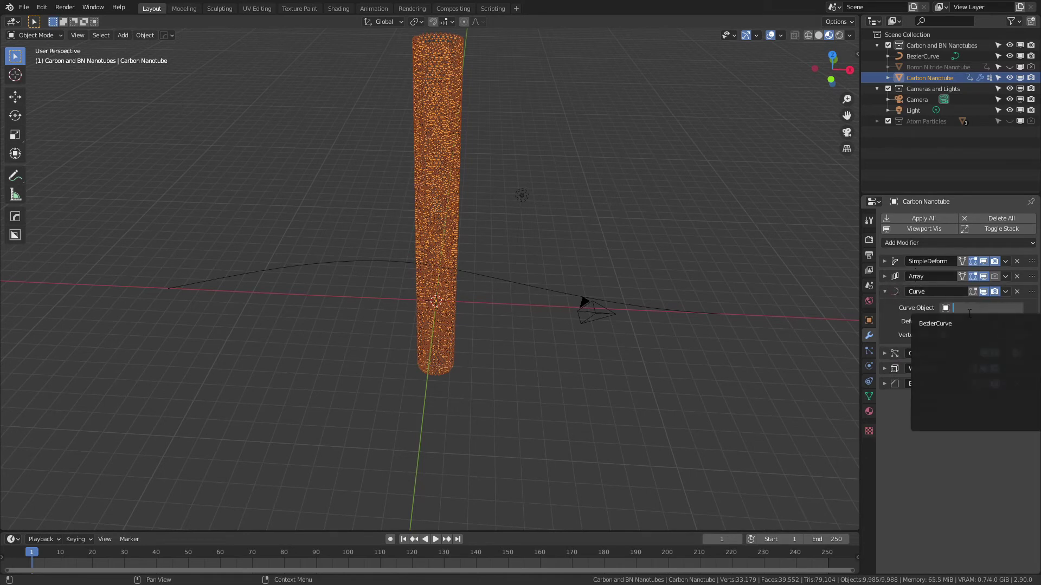
{"action": "left_click", "coordinate": [959, 320]}
{"action": "left_click", "coordinate": [948, 323]}
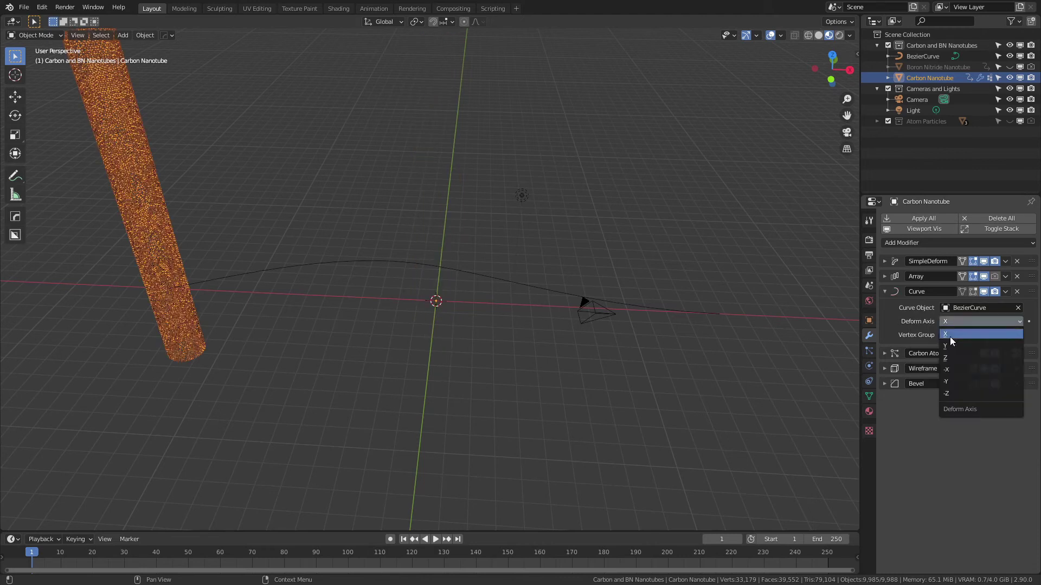
- Set the Curve modifier's Deform Axis to Z, test a Z move, cancel it and deselect
{"action": "left_click", "coordinate": [948, 358]}
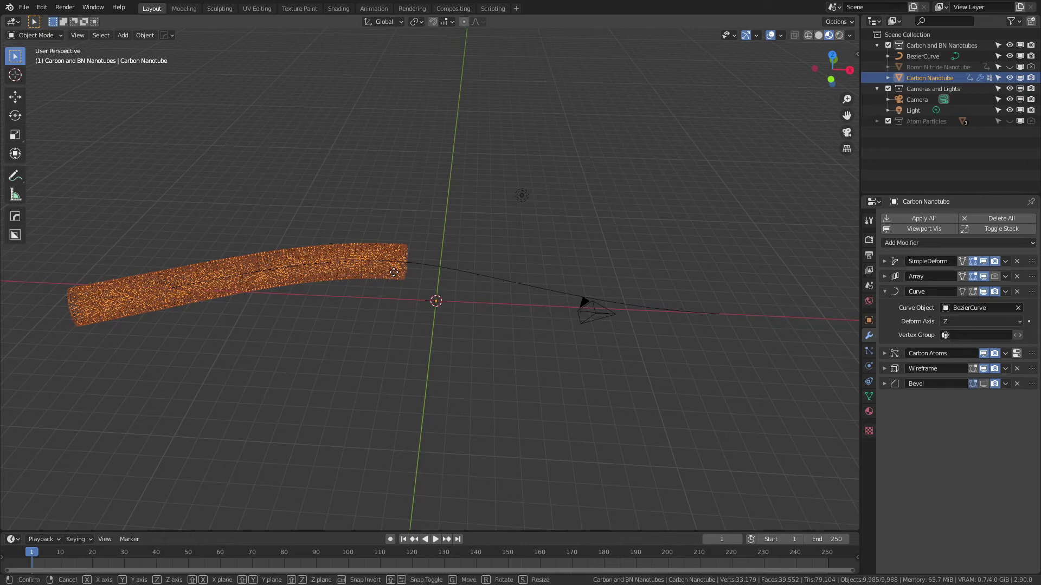
{"action": "key", "text": "g"}
{"action": "key", "text": "z"}
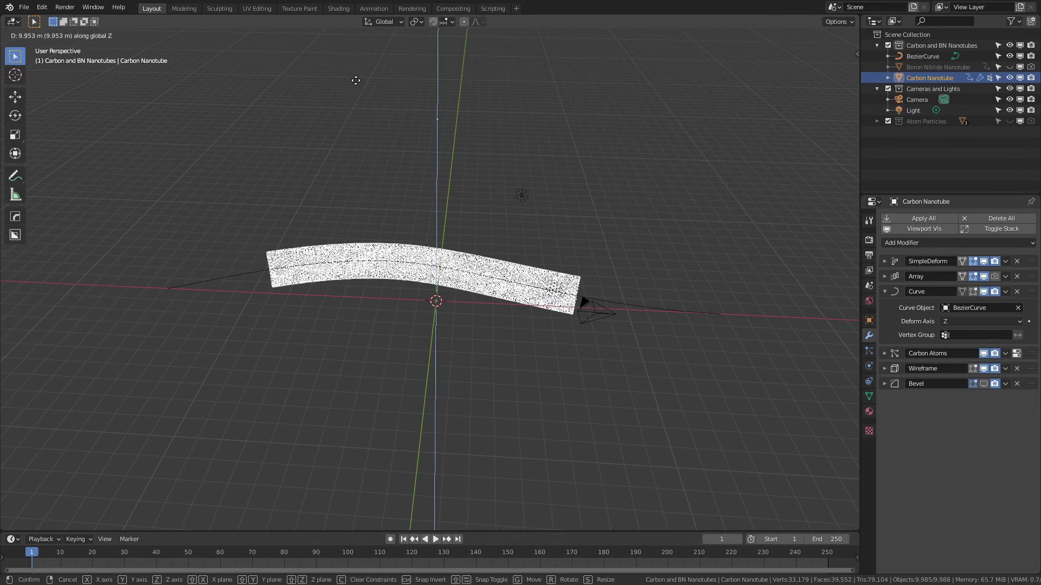
{"action": "right_click", "coordinate": [391, 198]}
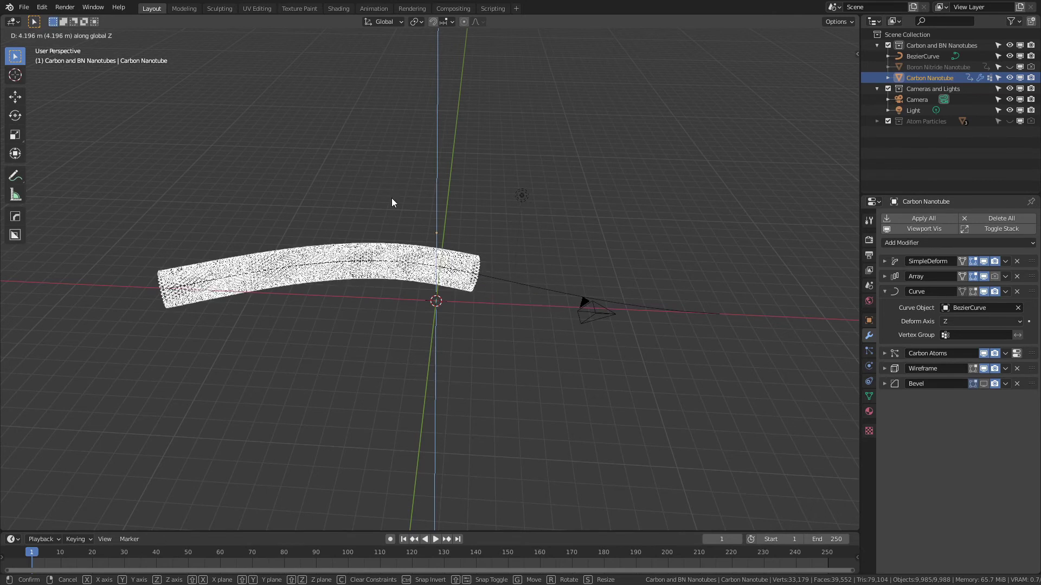
{"action": "left_click", "coordinate": [353, 327]}
{"action": "scroll", "coordinate": [352, 327], "scroll_direction": "up", "scroll_amount": 1}
- Raise the Array modifier's Count from 2 to 3 so the tube spans the curve
{"action": "scroll", "coordinate": [352, 327], "scroll_direction": "up", "scroll_amount": 4}
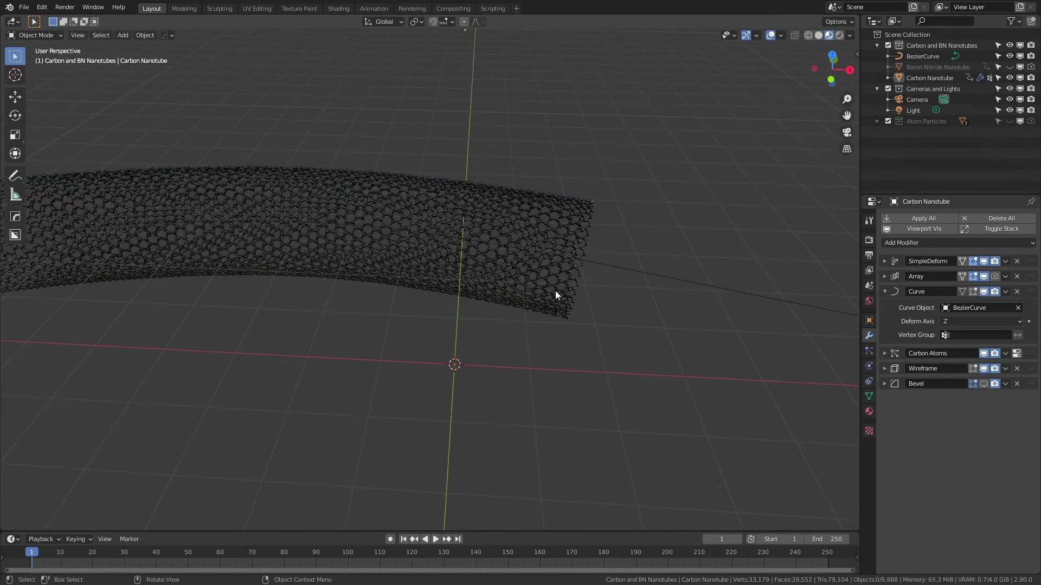
{"action": "left_click", "coordinate": [884, 276]}
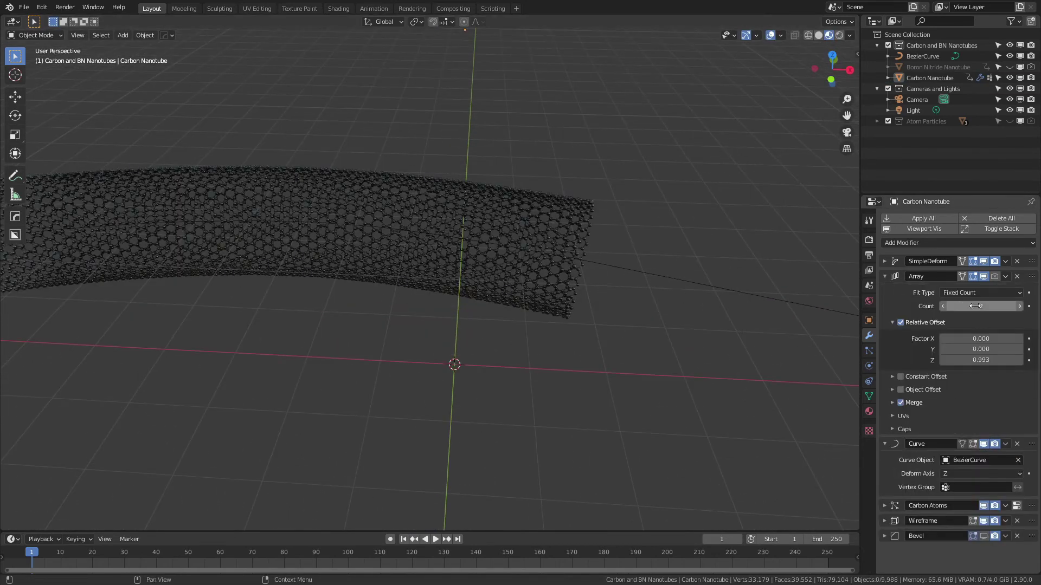
{"action": "left_click", "coordinate": [1020, 307]}
{"action": "scroll", "coordinate": [633, 379], "scroll_direction": "down", "scroll_amount": 5}
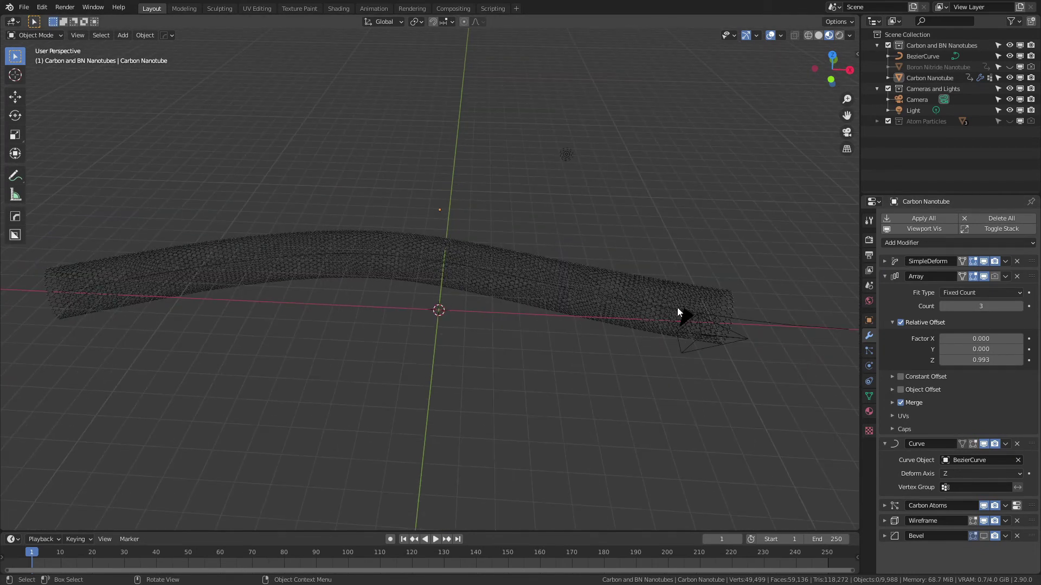
{"action": "scroll", "coordinate": [603, 326], "scroll_direction": "up", "scroll_amount": 4}
{"action": "scroll", "coordinate": [584, 278], "scroll_direction": "up", "scroll_amount": 3}
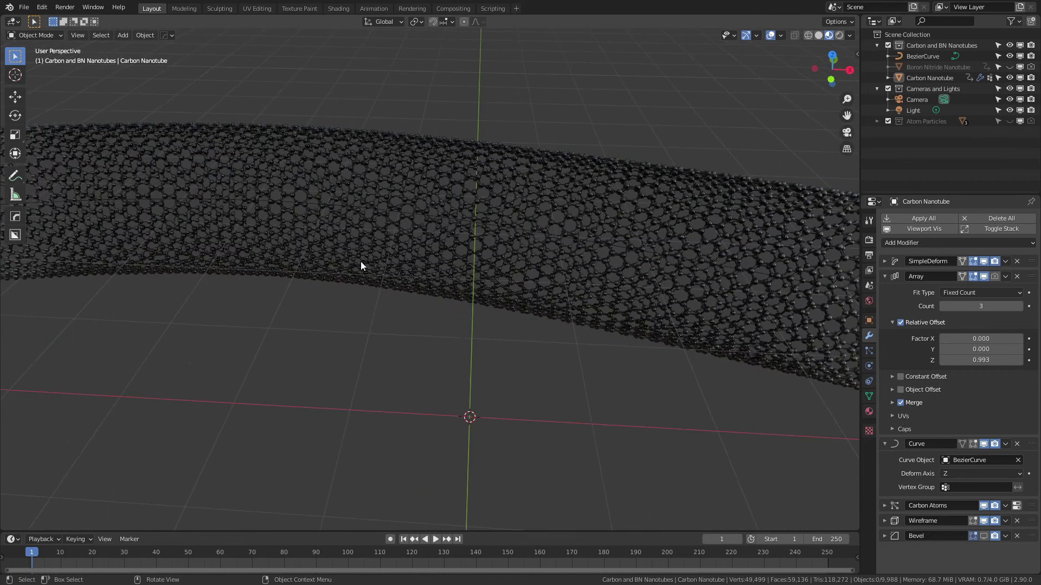
{"action": "scroll", "coordinate": [401, 235], "scroll_direction": "down", "scroll_amount": 5}
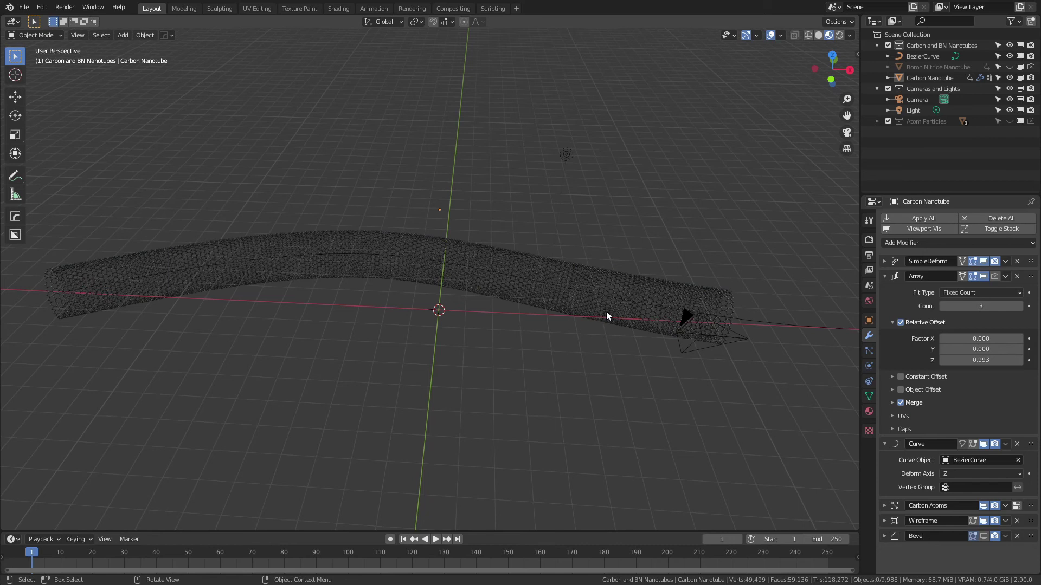
- Check the nanotube material, then review Eevee's Ambient Occlusion and Screen Space Reflections settings
{"action": "left_click", "coordinate": [869, 412]}
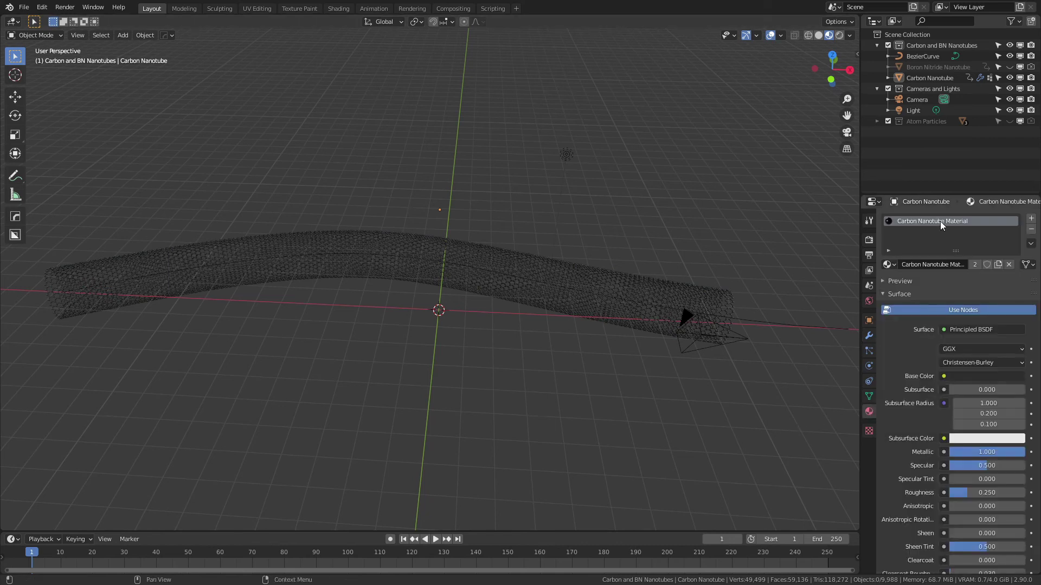
{"action": "left_click", "coordinate": [869, 239]}
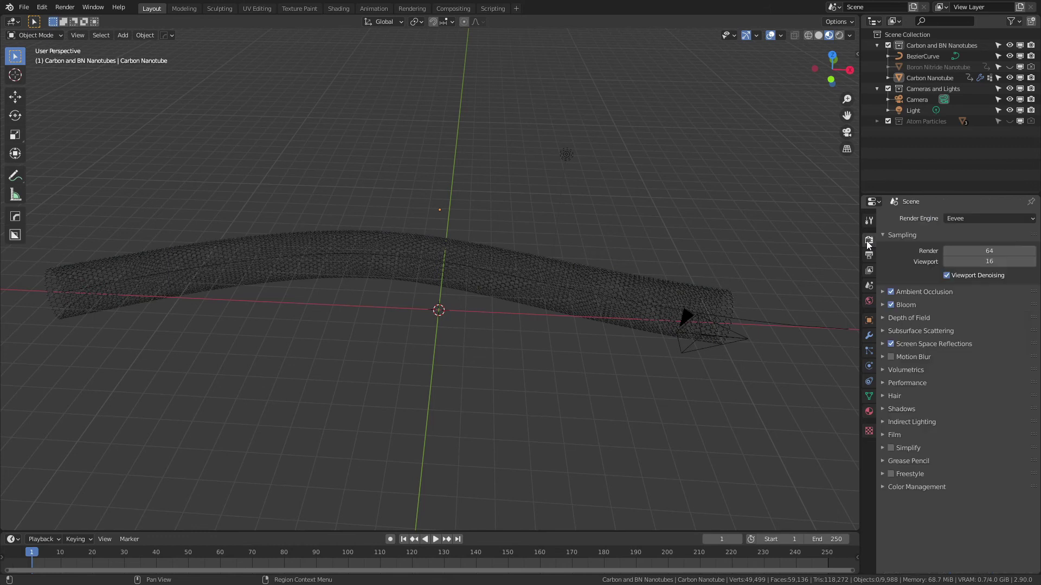
{"action": "left_click", "coordinate": [883, 293]}
{"action": "left_click", "coordinate": [885, 293]}
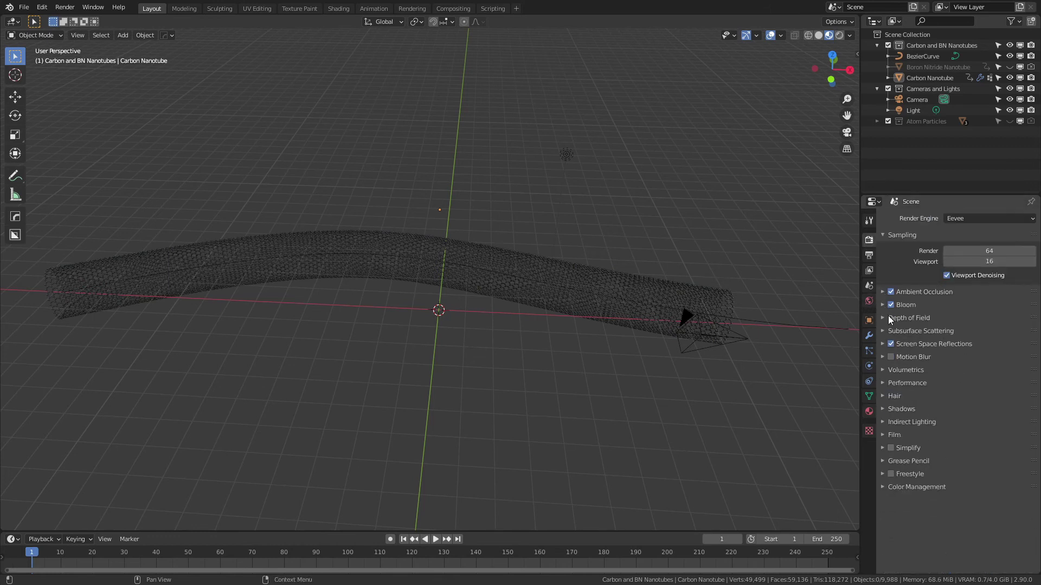
{"action": "left_click", "coordinate": [883, 344]}
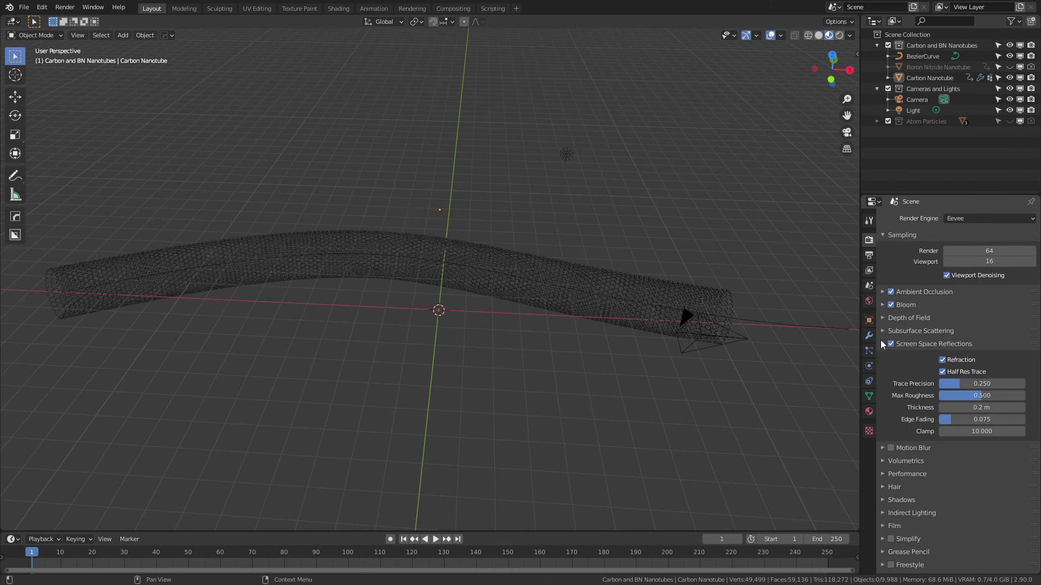
{"action": "left_click", "coordinate": [883, 344]}
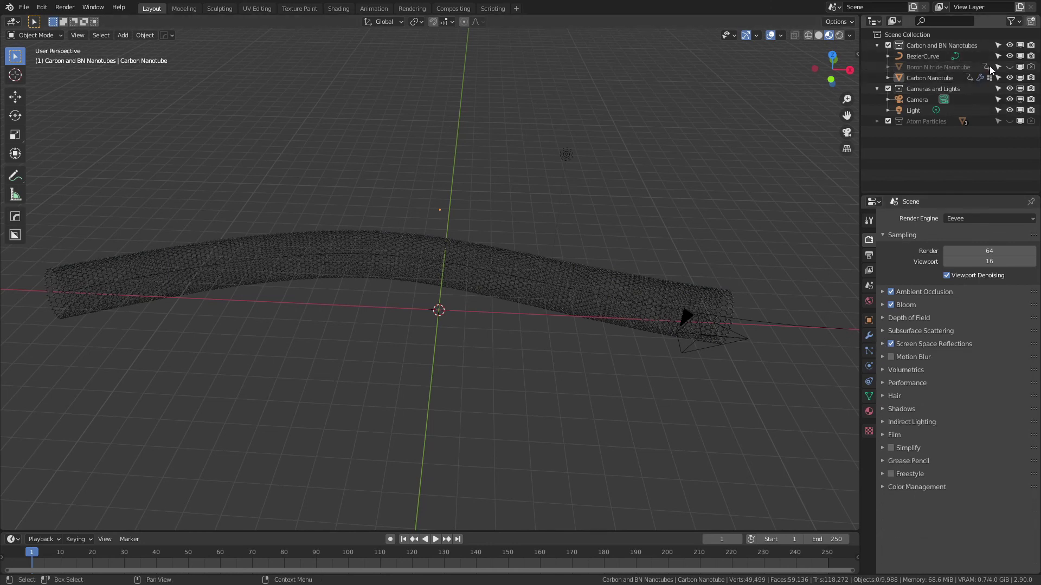
- Hide BezierCurve and Carbon Nanotube in the Outliner and unhide Boron Nitride Nanotube
{"action": "left_click", "coordinate": [1010, 56]}
{"action": "left_click", "coordinate": [1008, 76]}
{"action": "left_click", "coordinate": [1009, 67]}
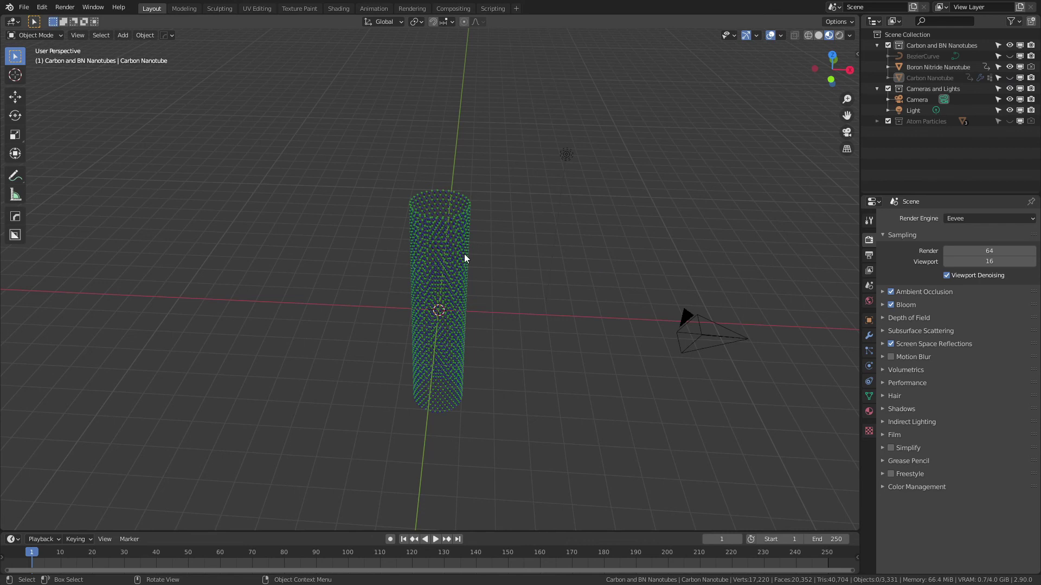